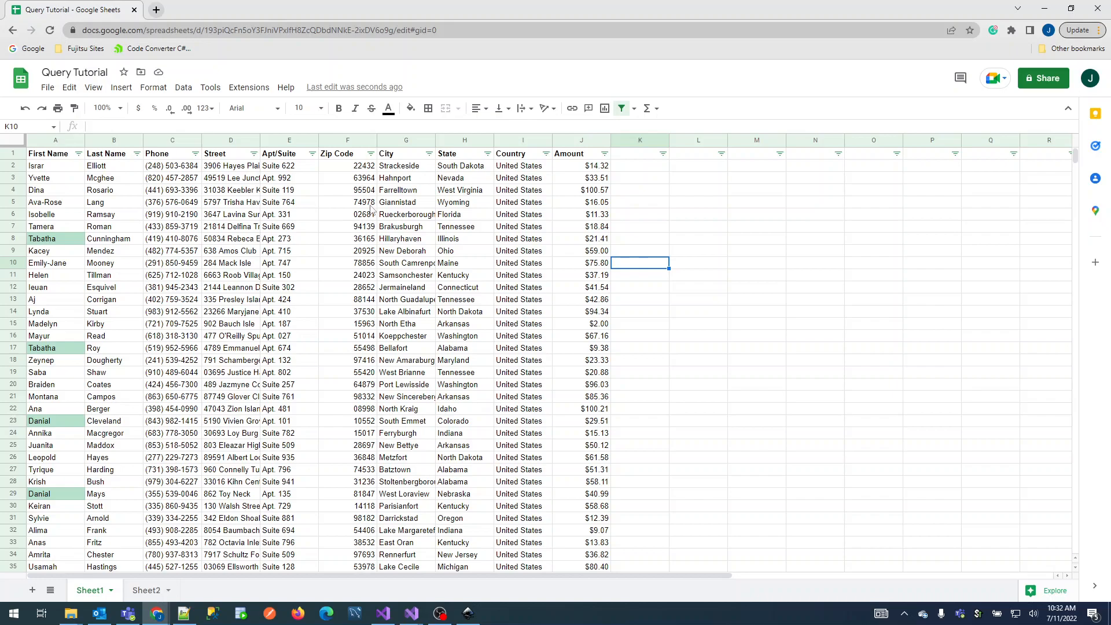
Step: Start a COUNTIF formula in K2 with the First Name column as its range, locked as $A$2:$A
{"action": "left_click", "coordinate": [633, 168]}
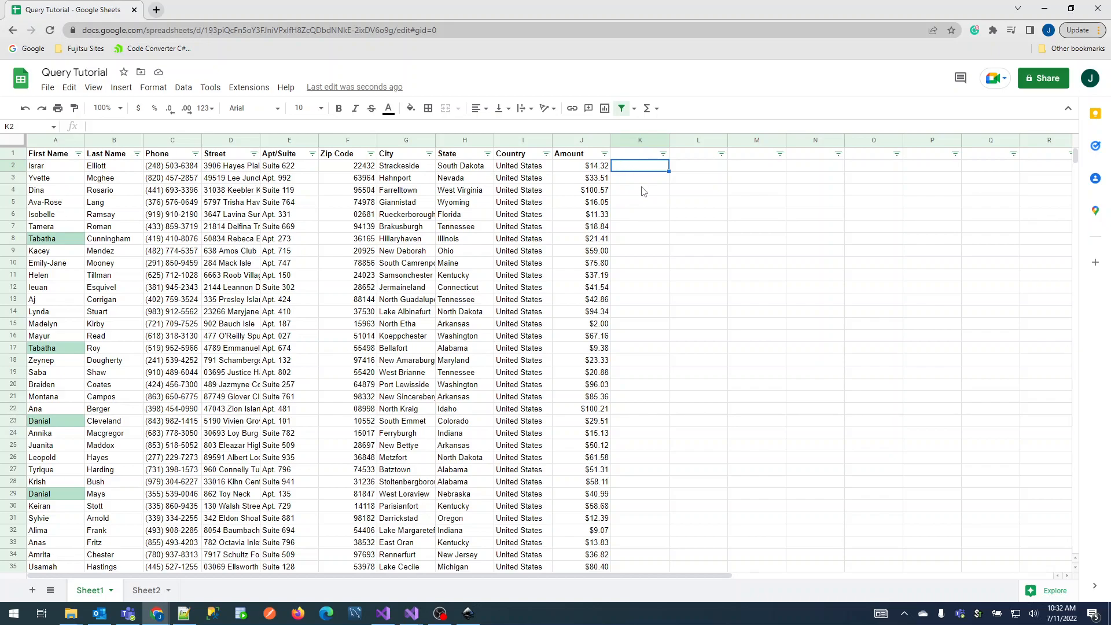
{"action": "type", "text": "=COUNTIF"}
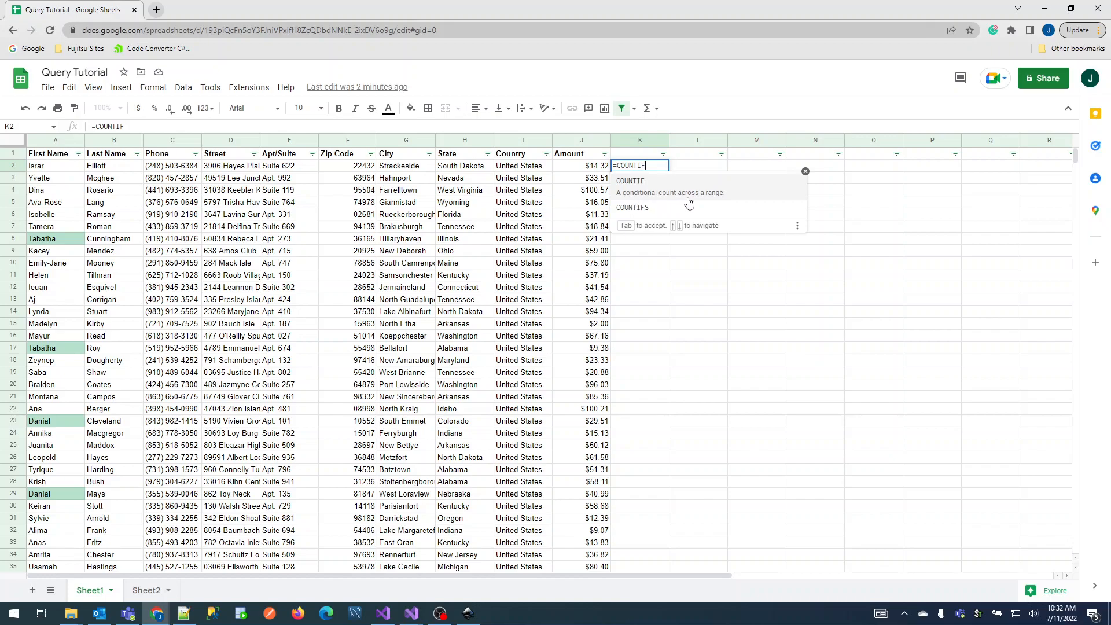
{"action": "left_click", "coordinate": [670, 183]}
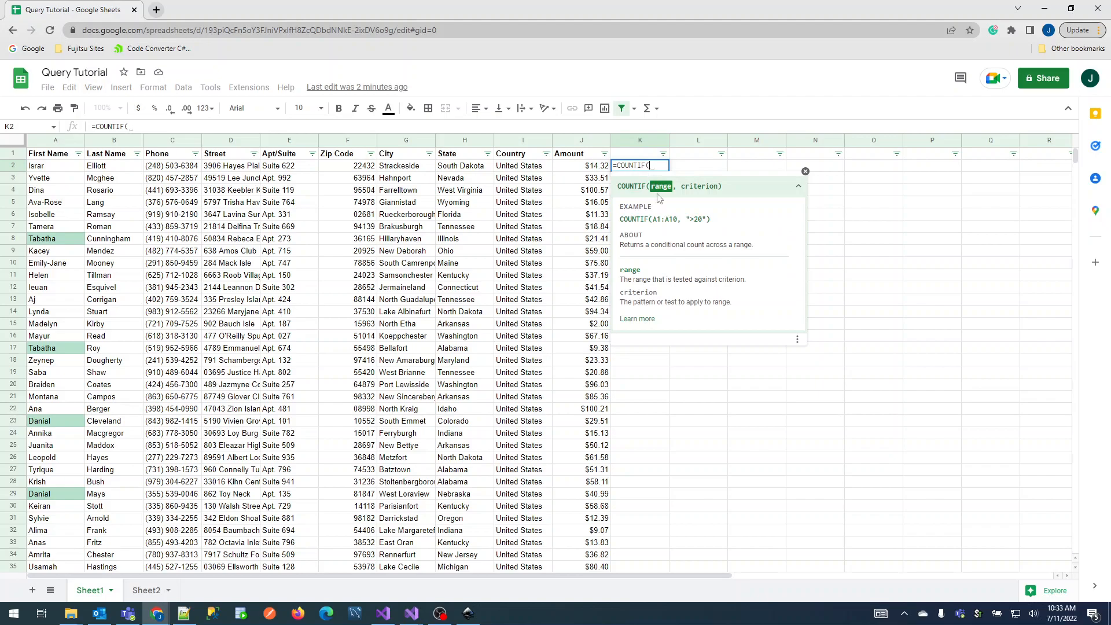
{"action": "left_click", "coordinate": [55, 143]}
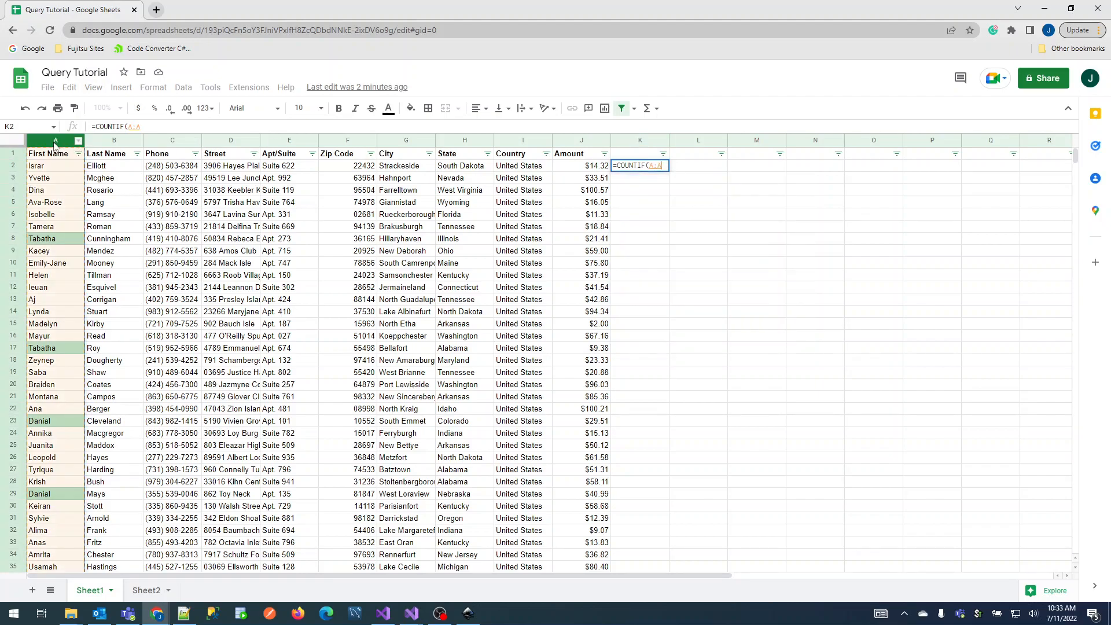
{"action": "left_click", "coordinate": [132, 127]}
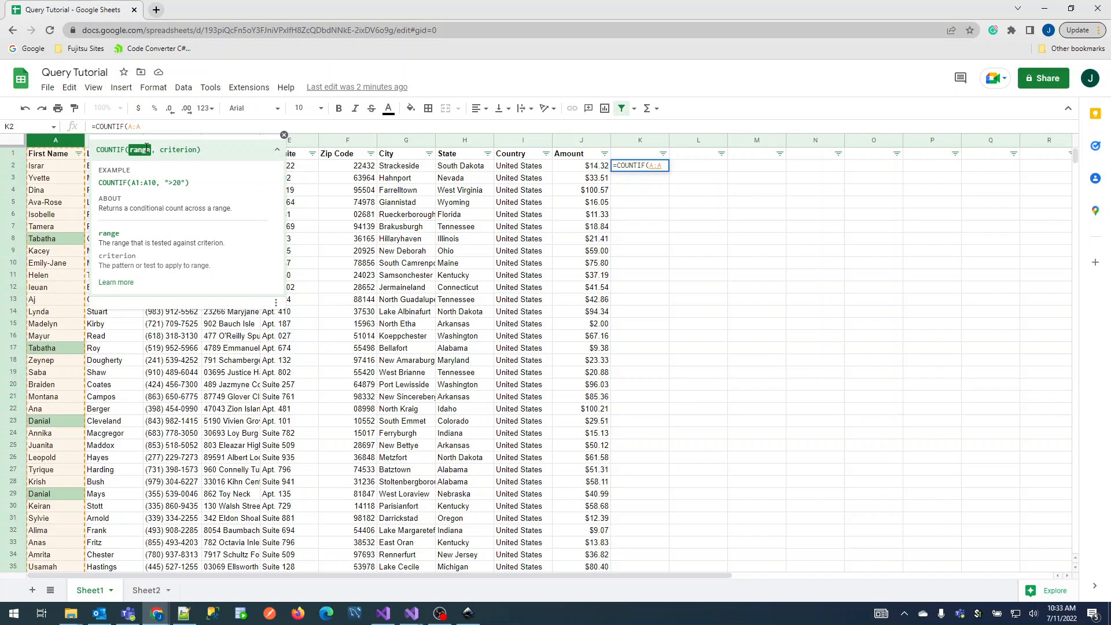
{"action": "type", "text": "2"}
{"action": "key", "text": "F4"}
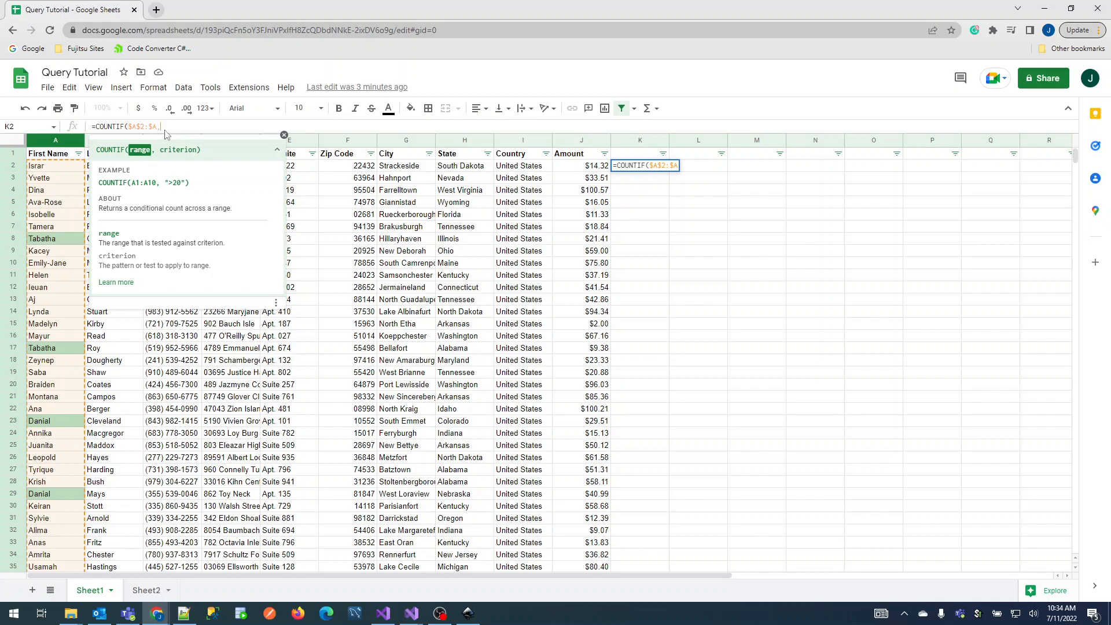
{"action": "type", "text": ","}
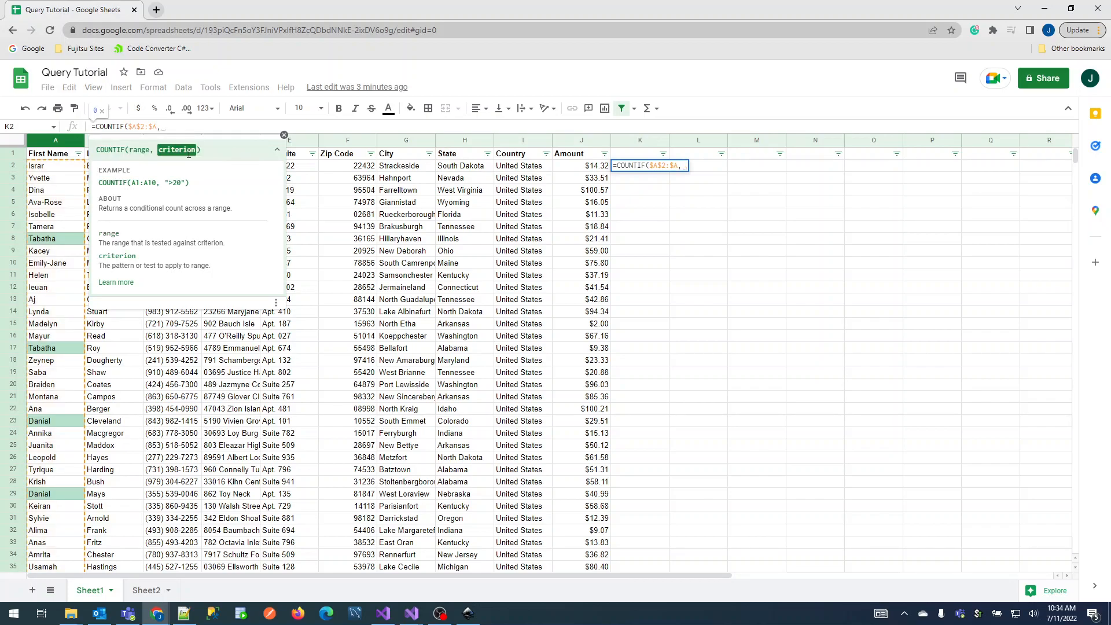
{"action": "left_click", "coordinate": [208, 152]}
{"action": "left_click", "coordinate": [181, 150]}
{"action": "left_click_drag", "start_coordinate": [165, 183], "coordinate": [185, 181]}
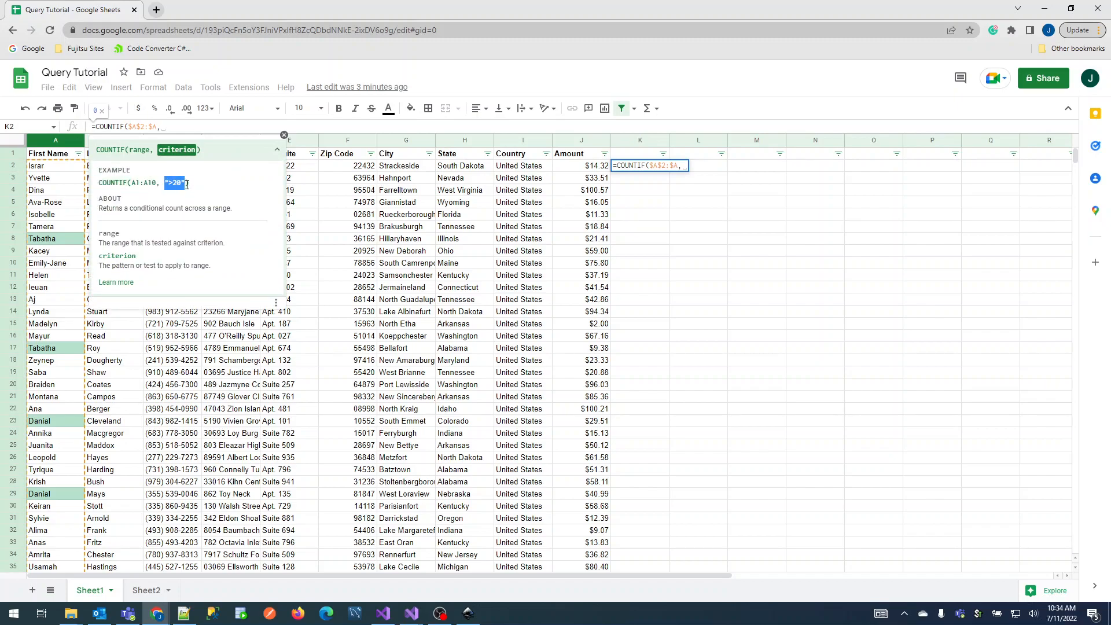
{"action": "left_click", "coordinate": [190, 189]}
{"action": "left_click", "coordinate": [66, 172]}
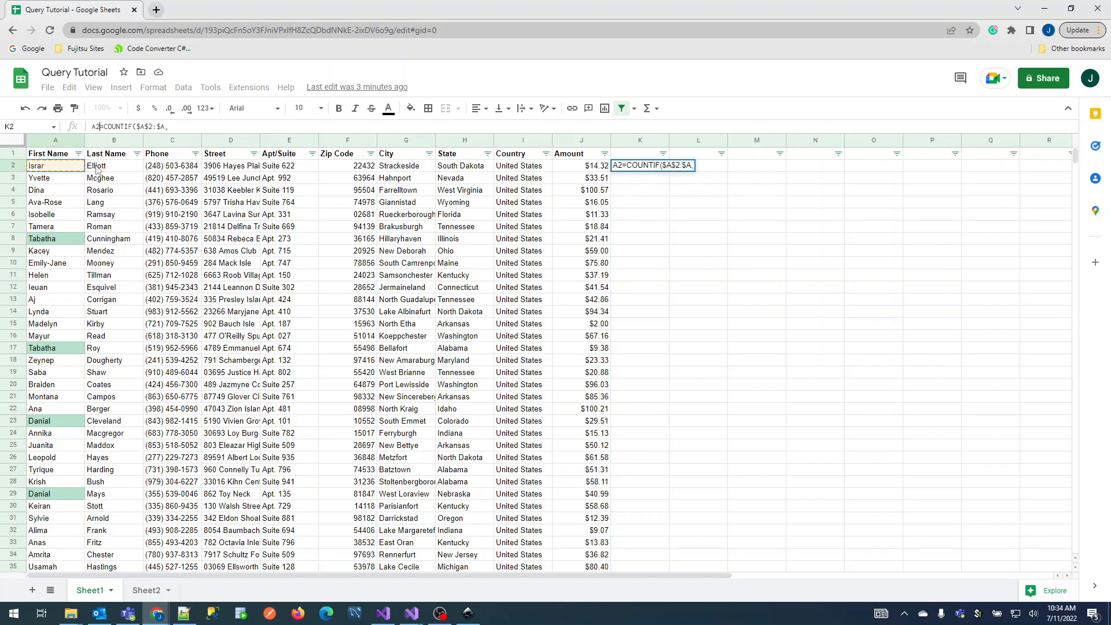
{"action": "key", "text": "BackSpace"}
{"action": "key", "text": "BackSpace"}
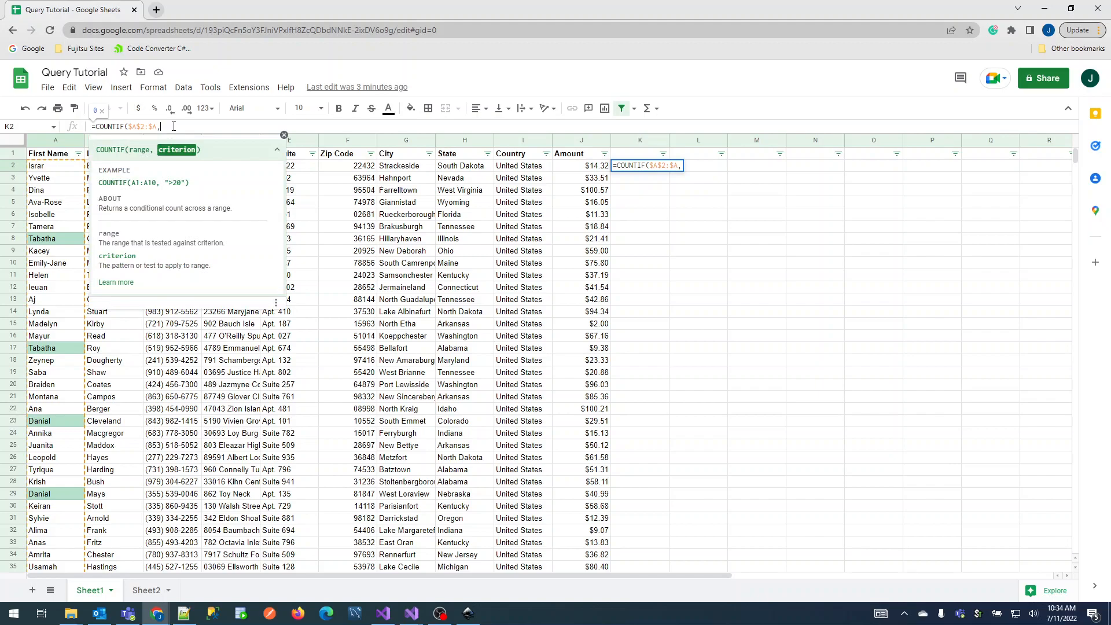
Step: Complete the K2 formula with A2 as the criterion, giving =COUNTIF($A$2:$A,A2)
{"action": "left_click", "coordinate": [74, 169]}
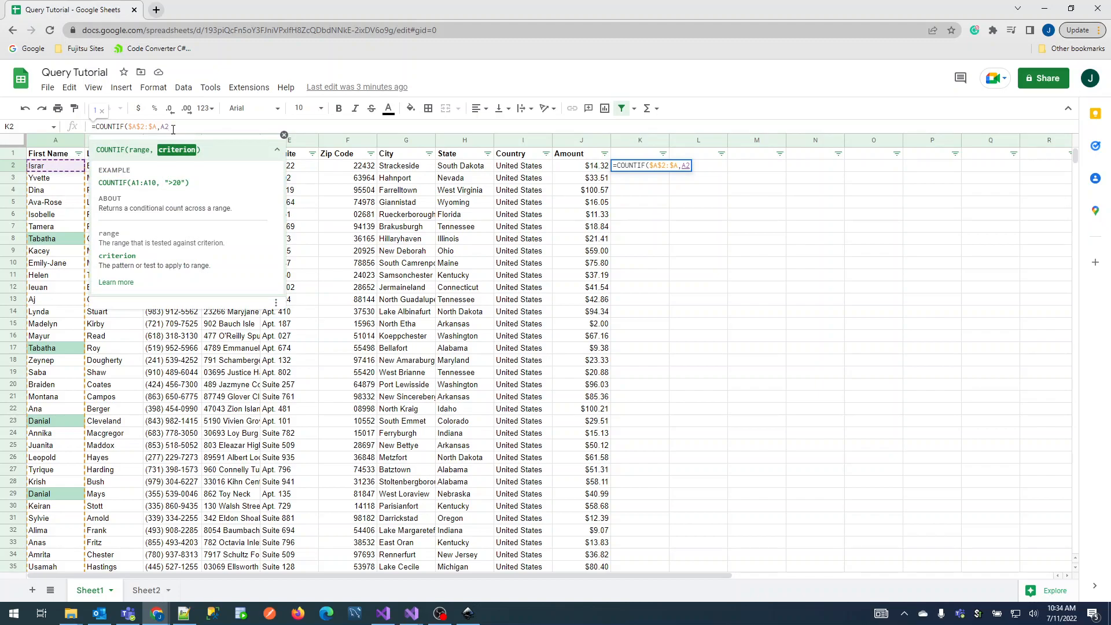
{"action": "type", "text": ")"}
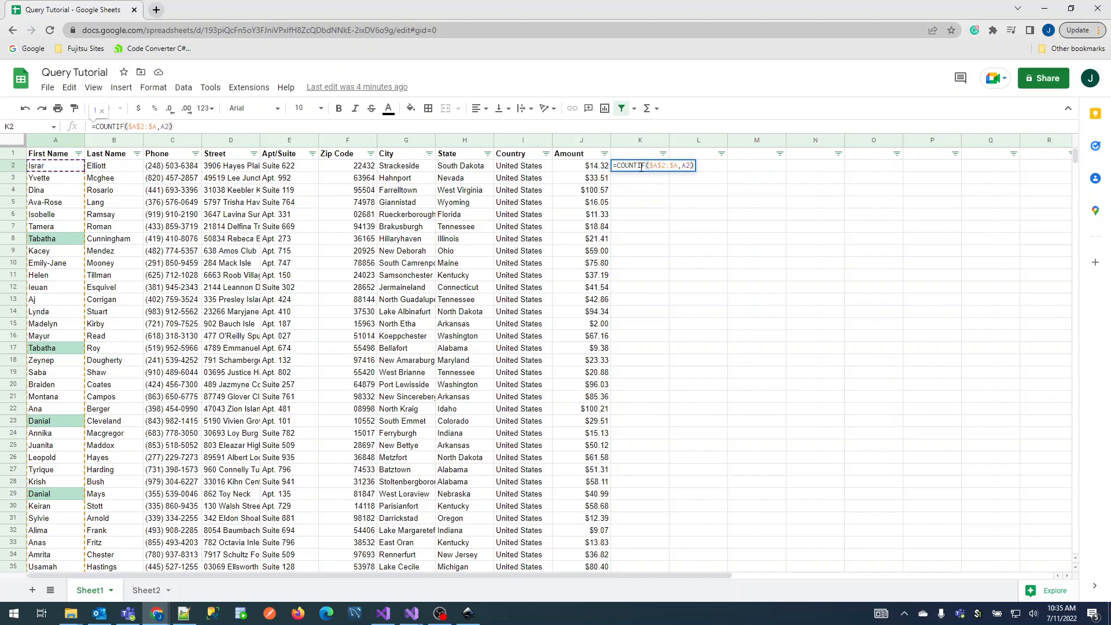
{"action": "key", "text": "Return"}
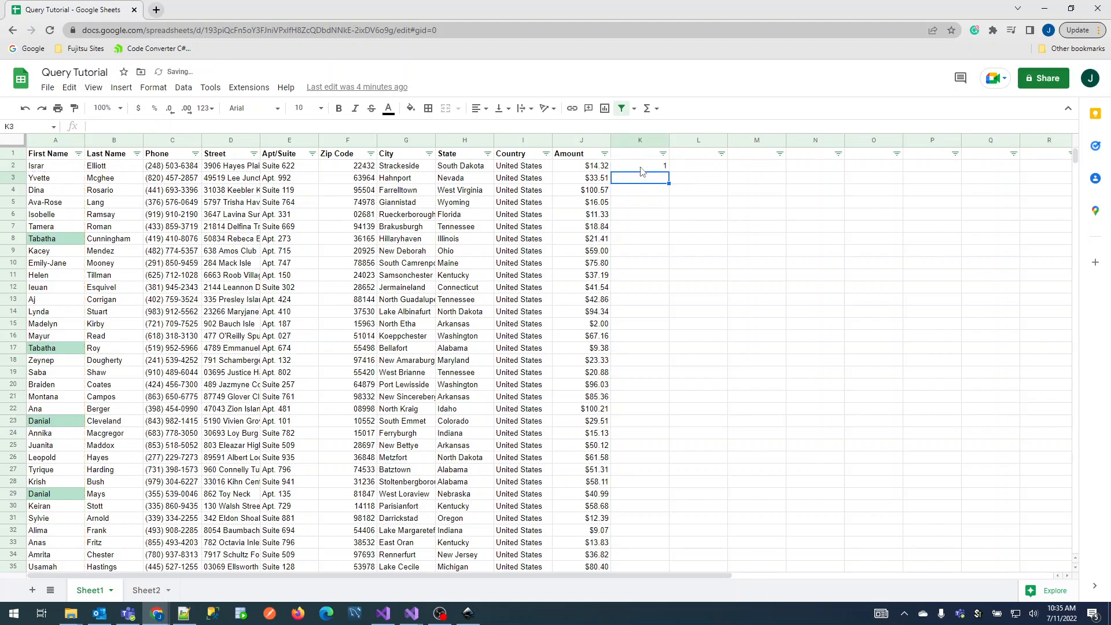
Step: Fill the COUNTIF formula from K2 down to K30 and check the counts beside the highlighted first names
{"action": "left_click", "coordinate": [641, 168]}
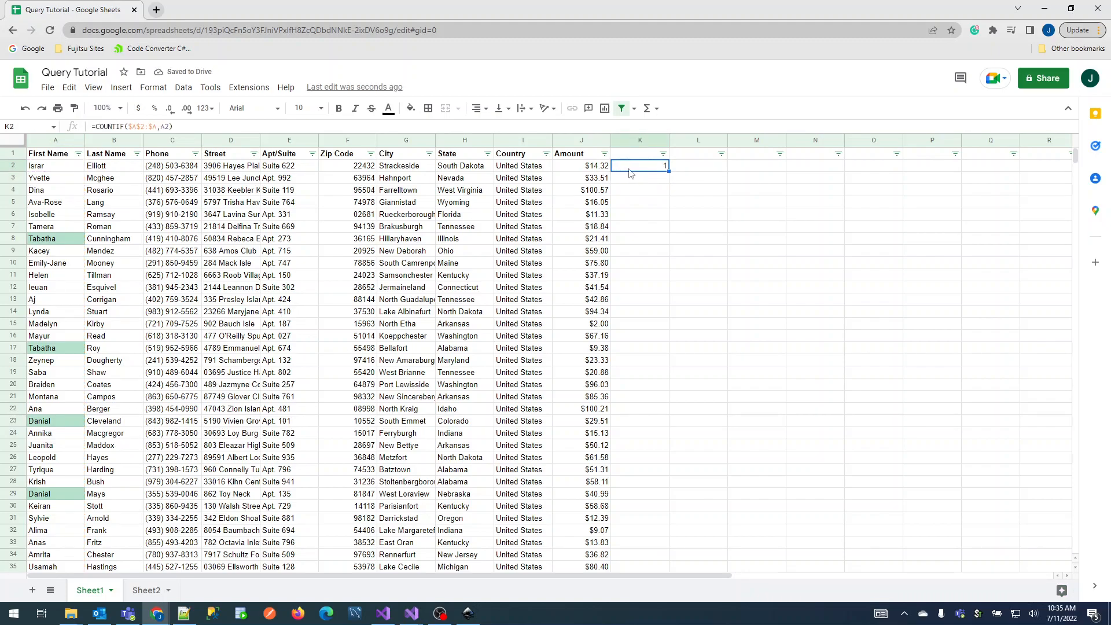
{"action": "left_click_drag", "start_coordinate": [669, 170], "coordinate": [680, 423]}
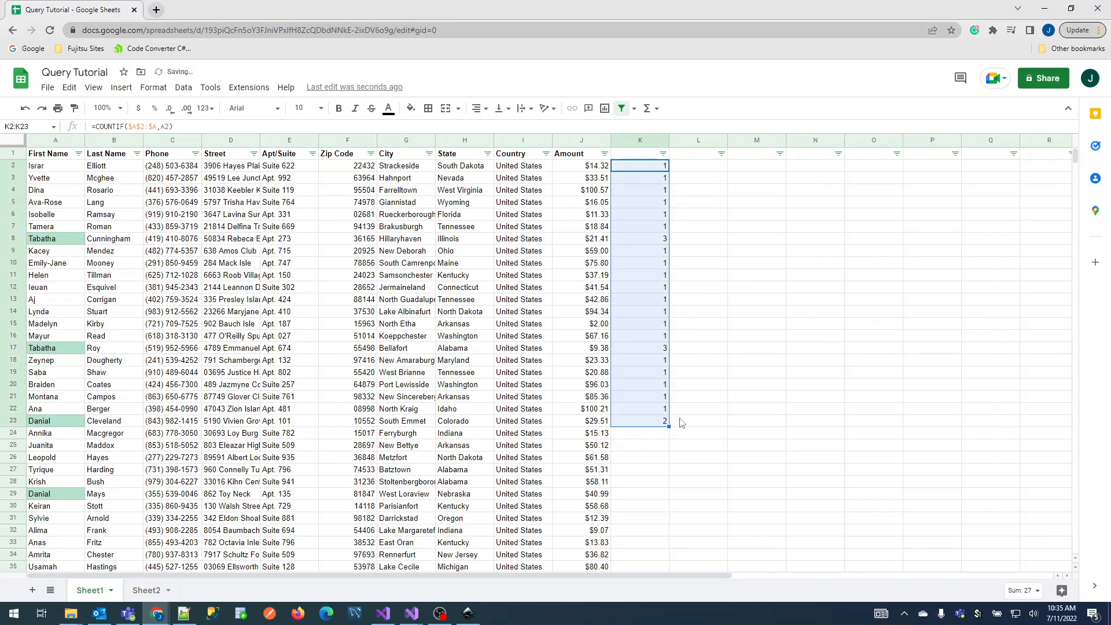
{"action": "left_click", "coordinate": [641, 242]}
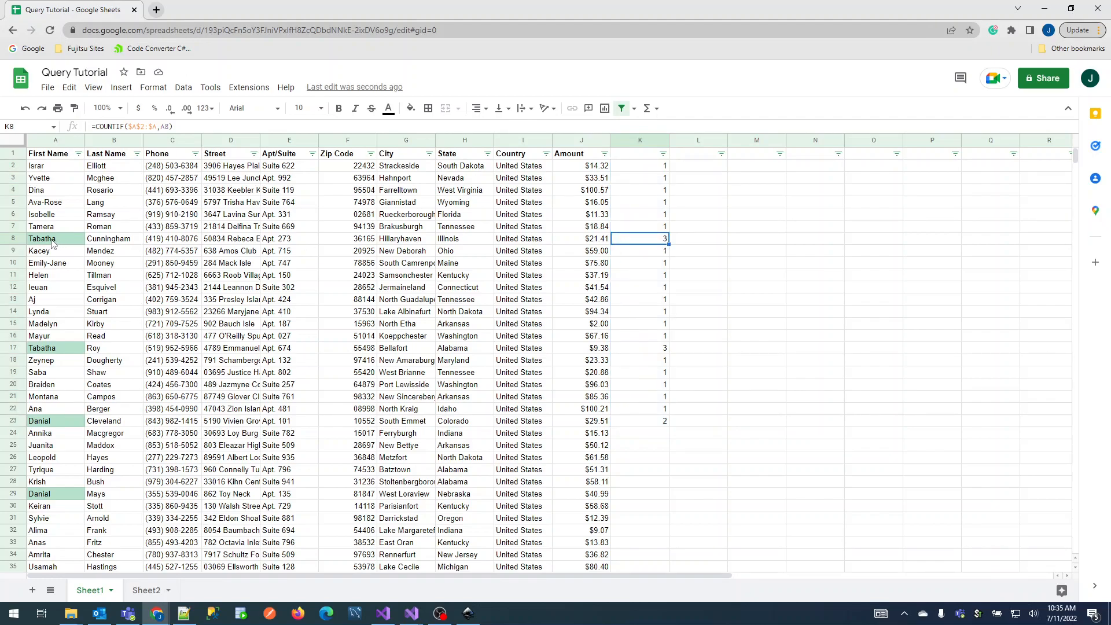
{"action": "left_click", "coordinate": [649, 350]}
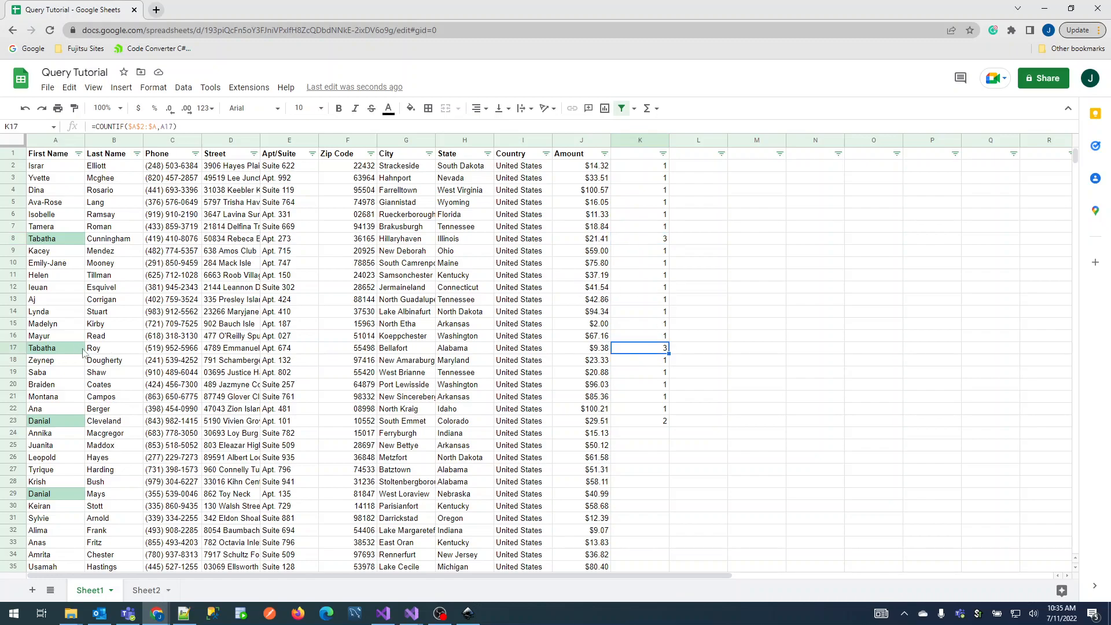
{"action": "left_click", "coordinate": [651, 423]}
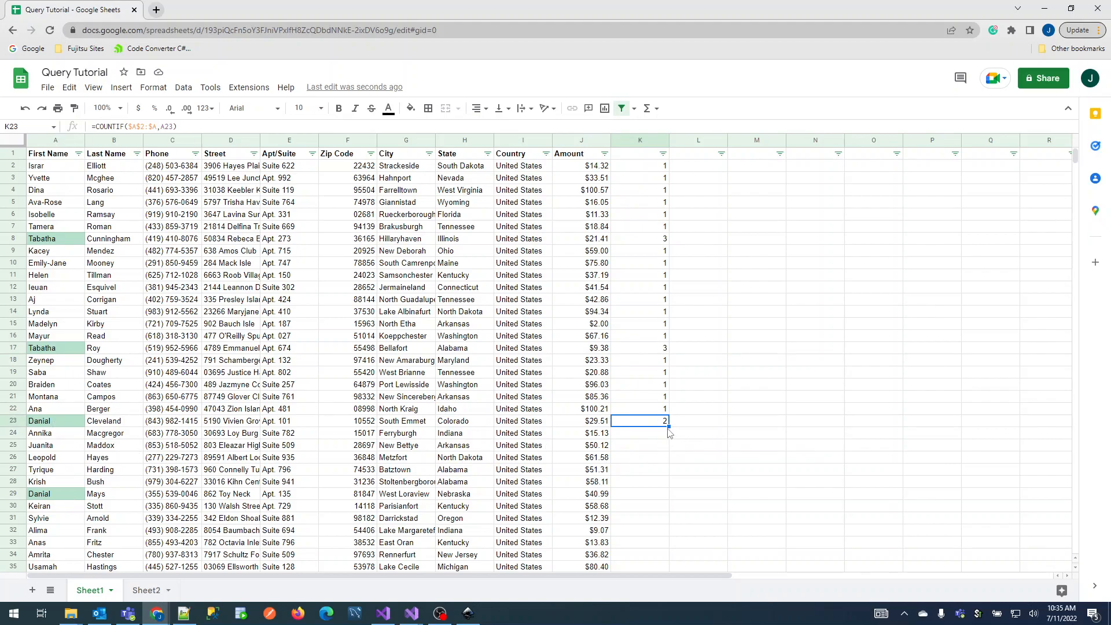
{"action": "left_click_drag", "start_coordinate": [669, 426], "coordinate": [667, 510]}
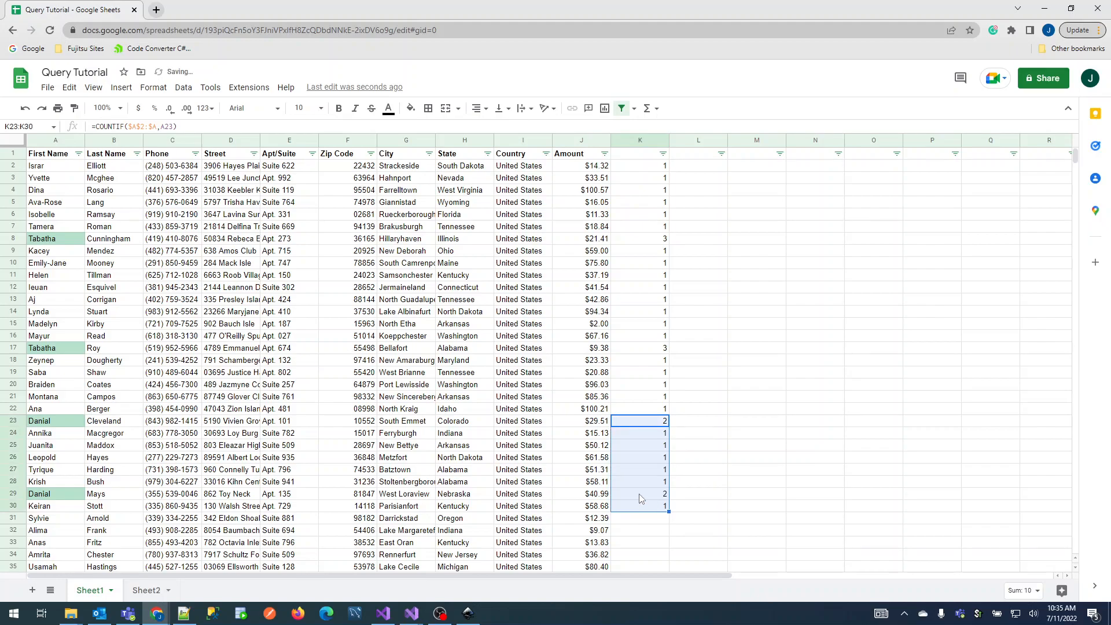
{"action": "left_click", "coordinate": [641, 499]}
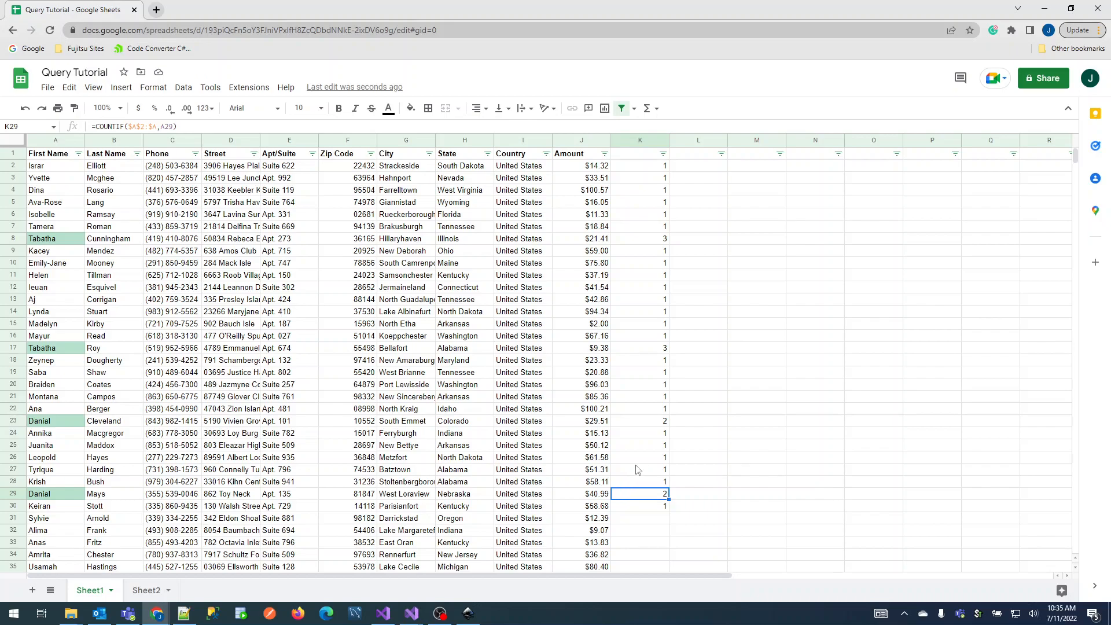
Step: Extend the K2 formula to test for duplicates, making it =COUNTIF($A$2:$A,A2)>1
{"action": "left_click", "coordinate": [641, 168]}
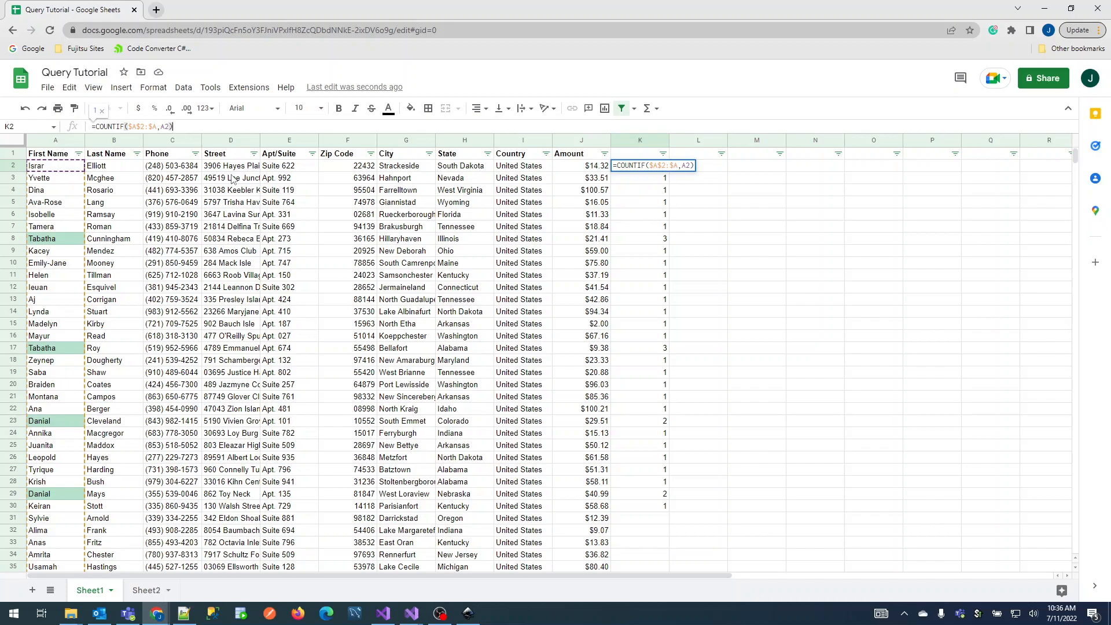
{"action": "left_click", "coordinate": [643, 202]}
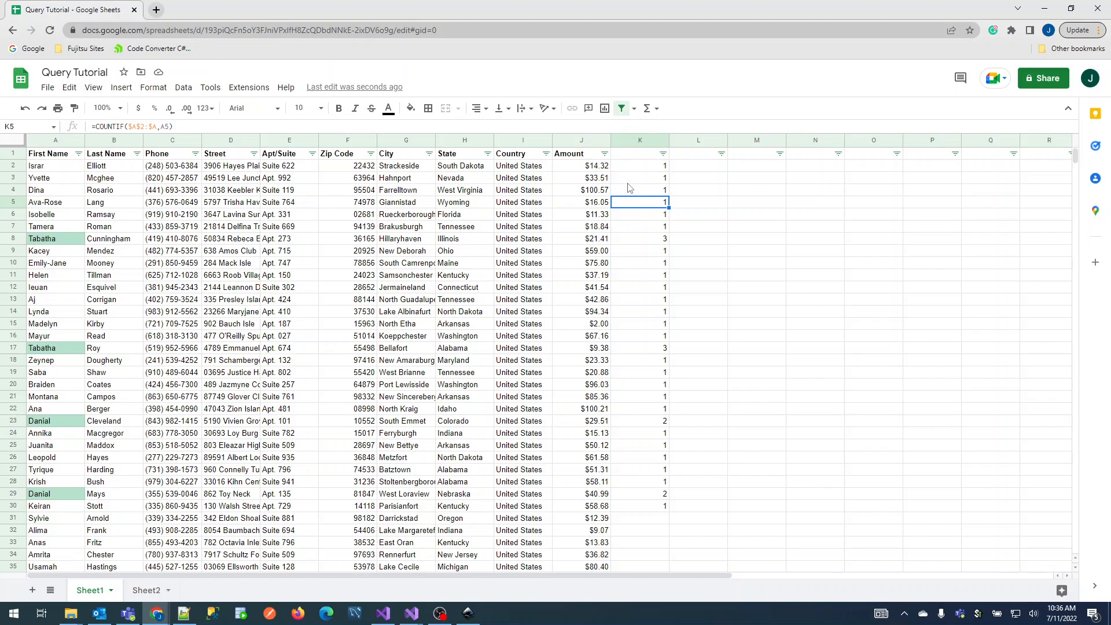
{"action": "left_click", "coordinate": [642, 171]}
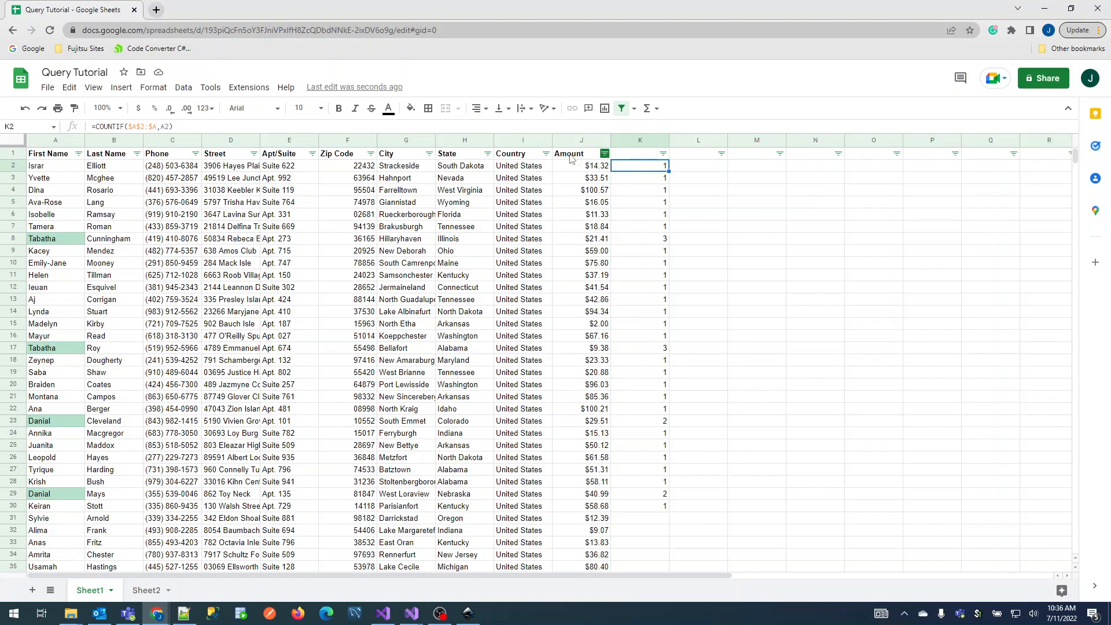
{"action": "left_click", "coordinate": [473, 126]}
{"action": "type", "text": ">2"}
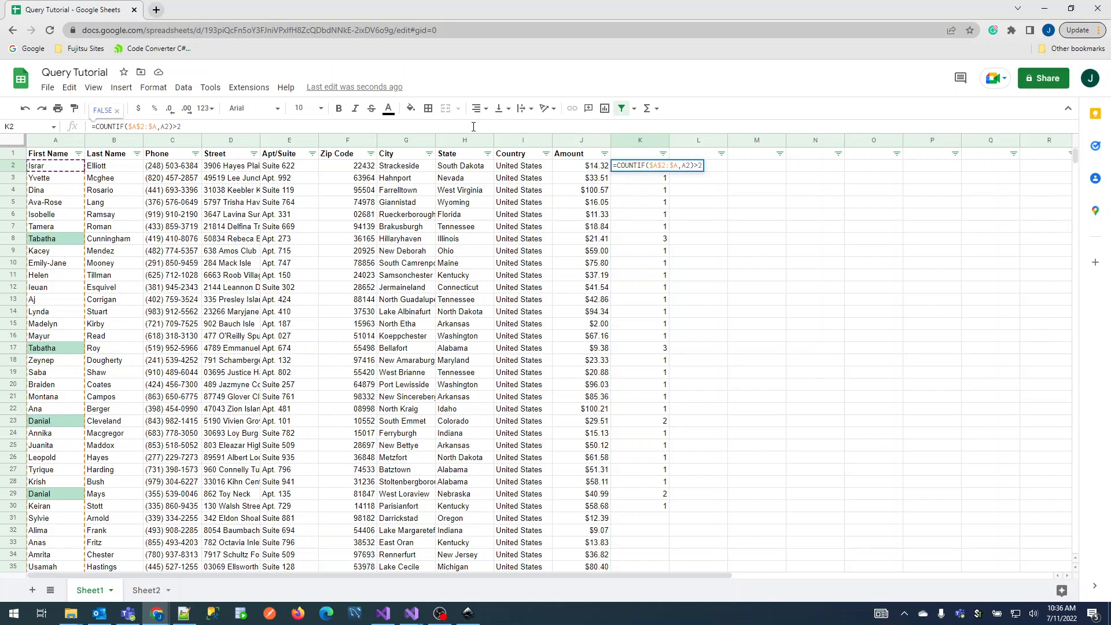
{"action": "key", "text": "BackSpace"}
{"action": "type", "text": "1"}
{"action": "key", "text": "Return"}
Step: Fill the duplicate test from K2 down to K31 and check the results beside the highlighted first names
{"action": "left_click", "coordinate": [662, 168]}
{"action": "left_click_drag", "start_coordinate": [668, 172], "coordinate": [664, 523]}
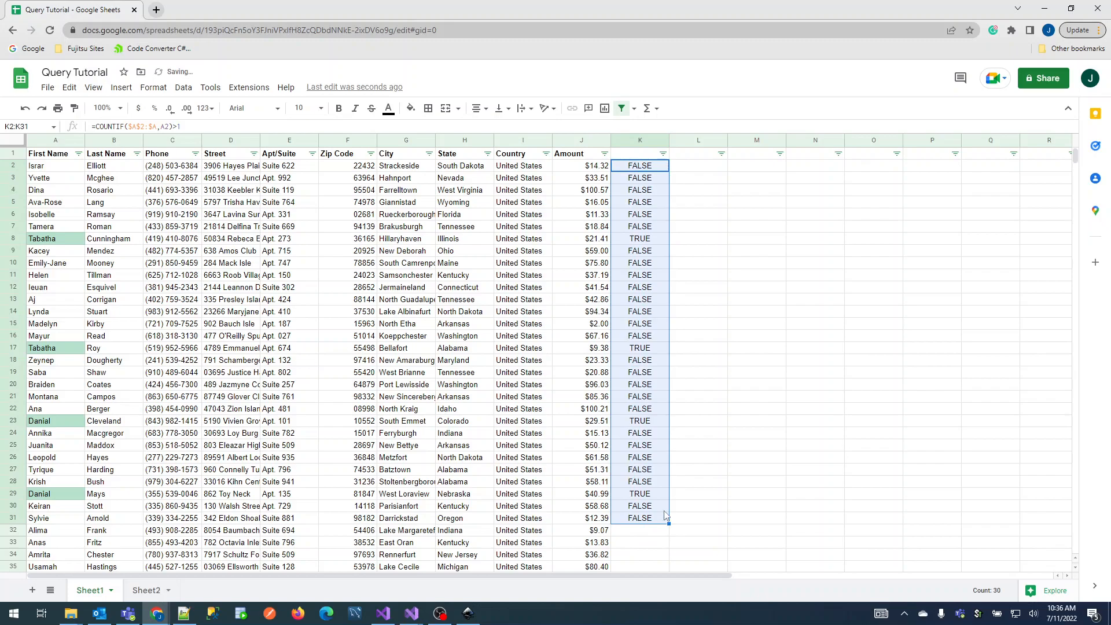
{"action": "left_click", "coordinate": [647, 264]}
{"action": "left_click", "coordinate": [624, 243]}
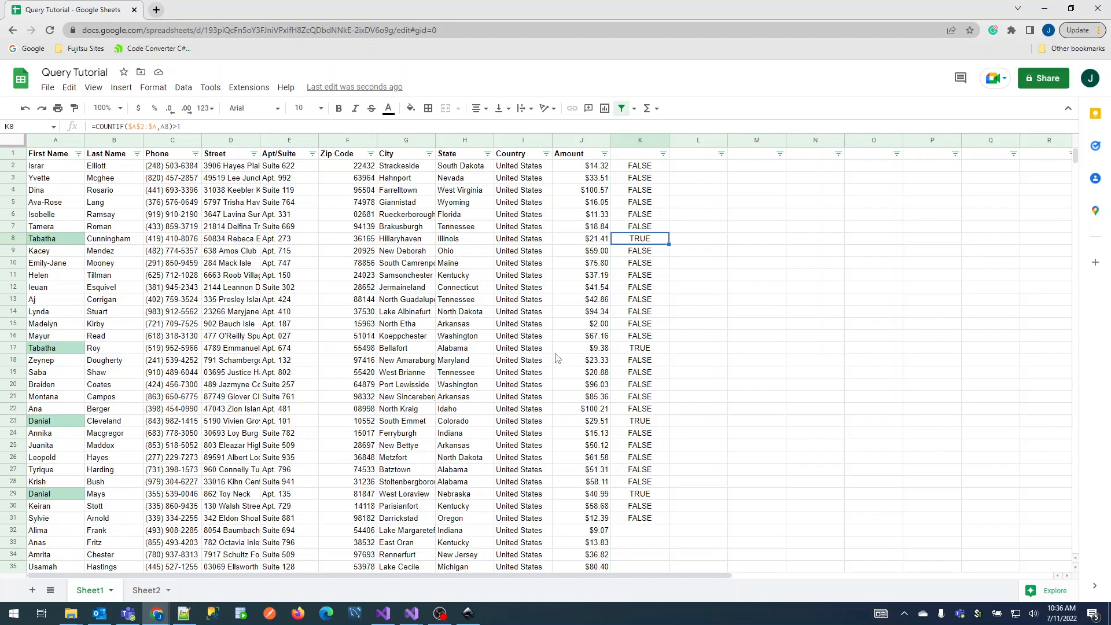
{"action": "left_click", "coordinate": [646, 497]}
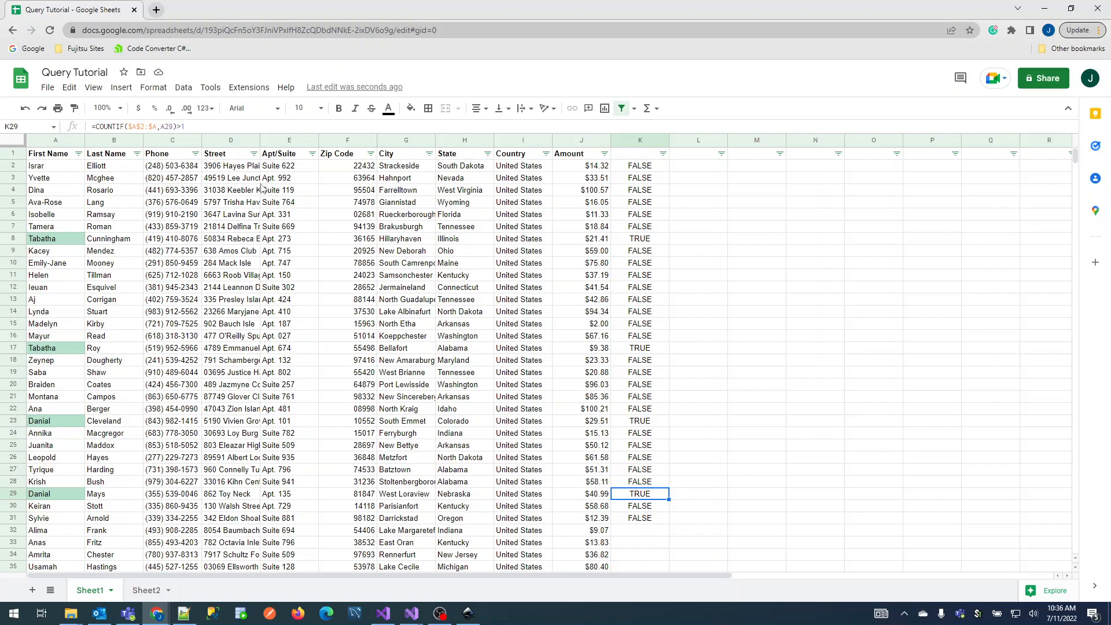
{"action": "left_click", "coordinate": [631, 170]}
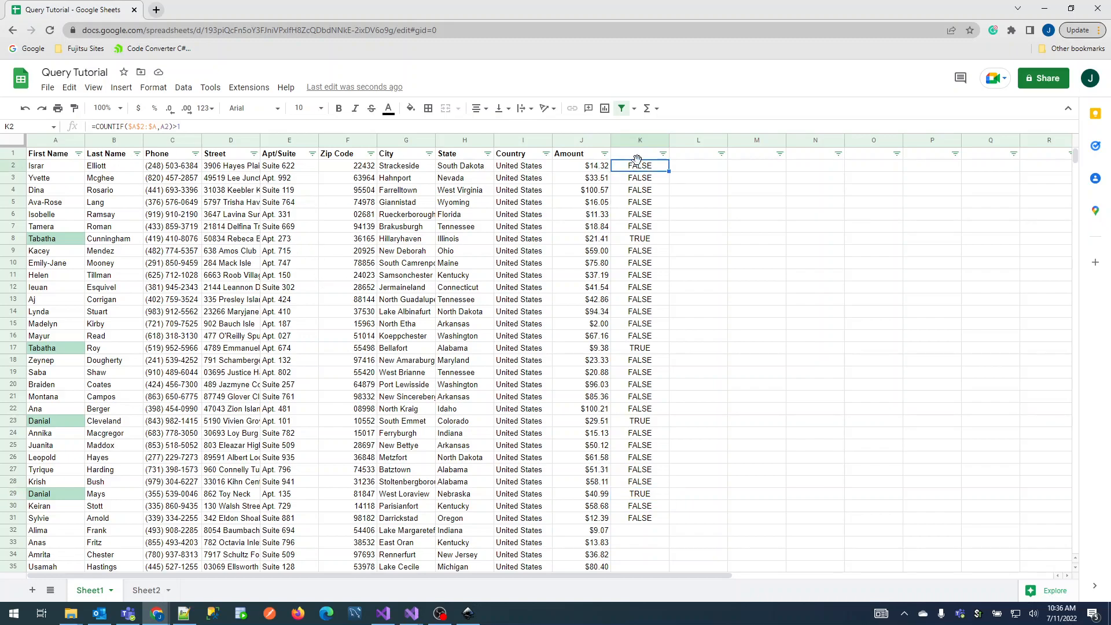
Step: Open conditional formatting and delete the existing custom-formula rule applied to A2,A4:A1001
{"action": "right_click", "coordinate": [624, 191]}
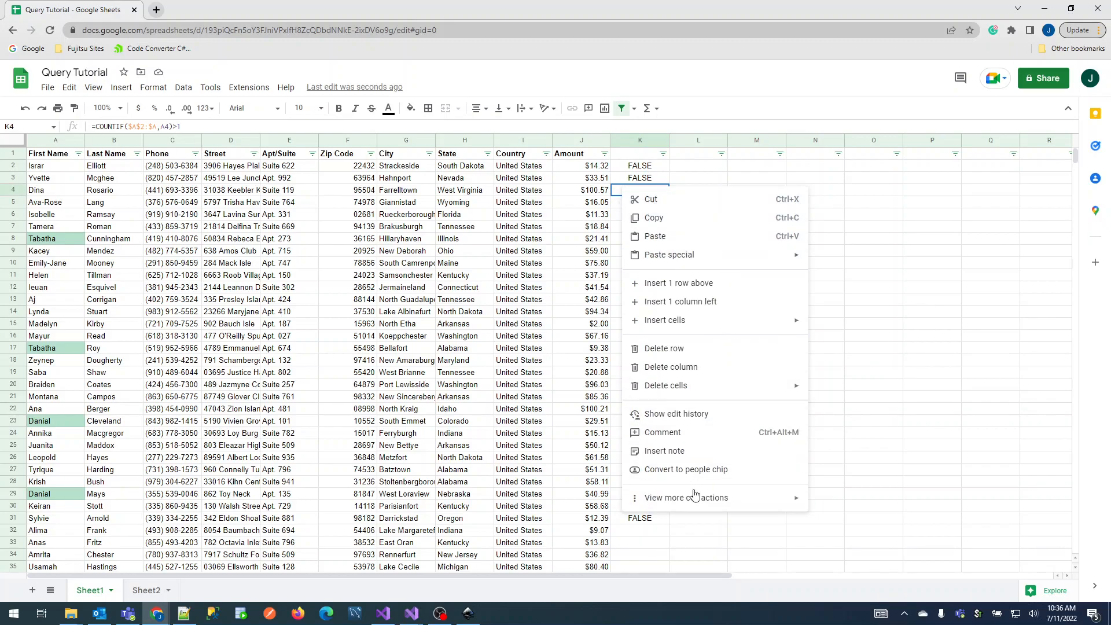
{"action": "mouse_move", "coordinate": [694, 507]}
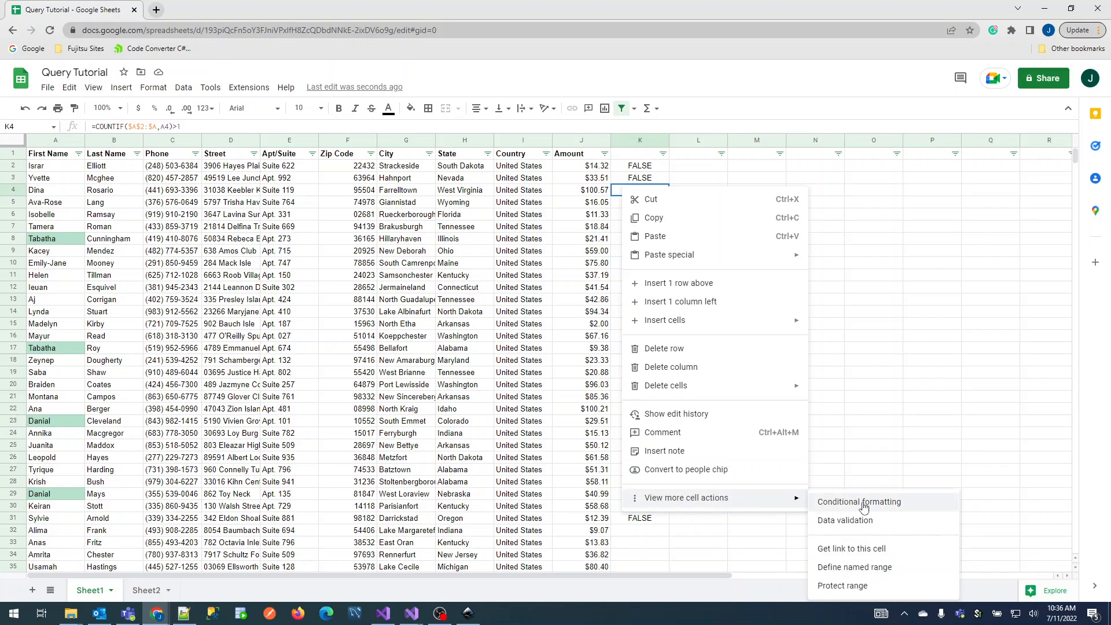
{"action": "left_click", "coordinate": [864, 507]}
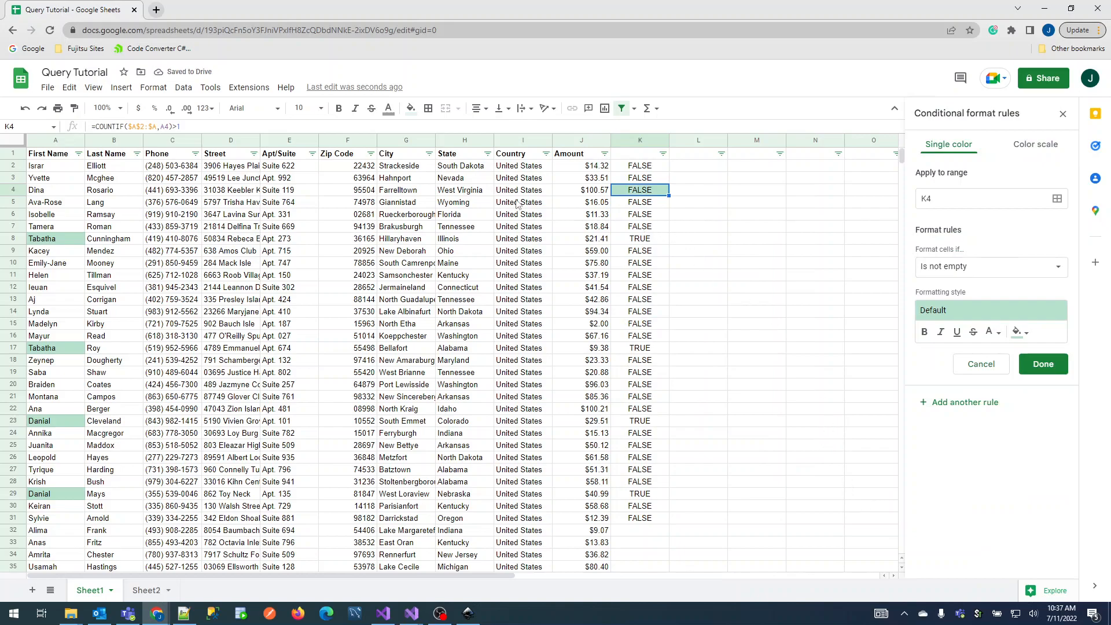
{"action": "left_click", "coordinate": [60, 179]}
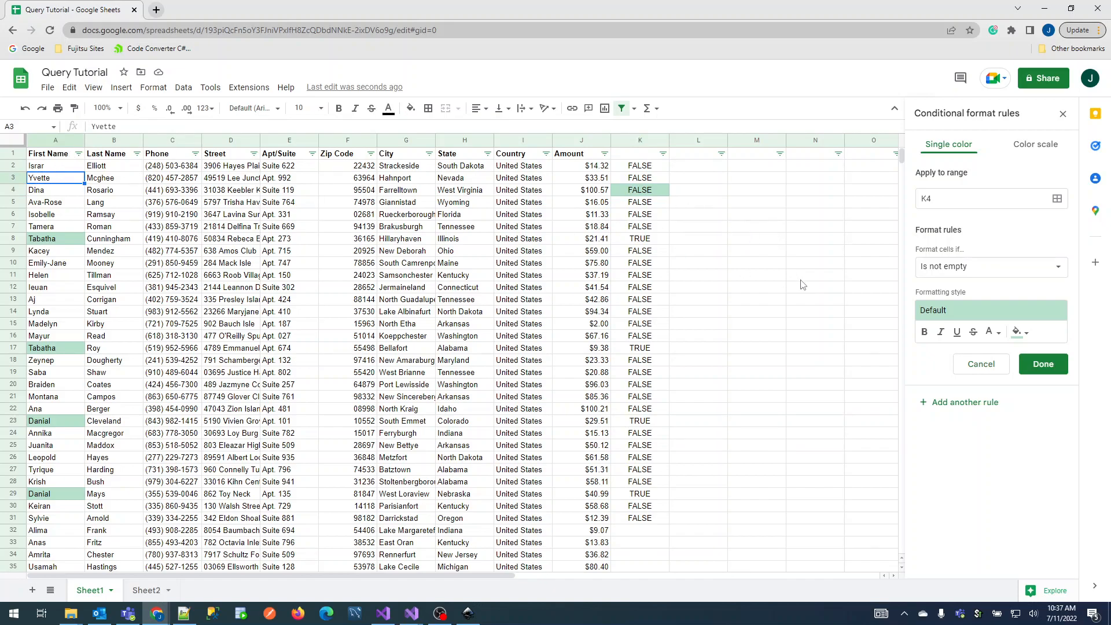
{"action": "left_click", "coordinate": [992, 365]}
{"action": "left_click", "coordinate": [65, 194]}
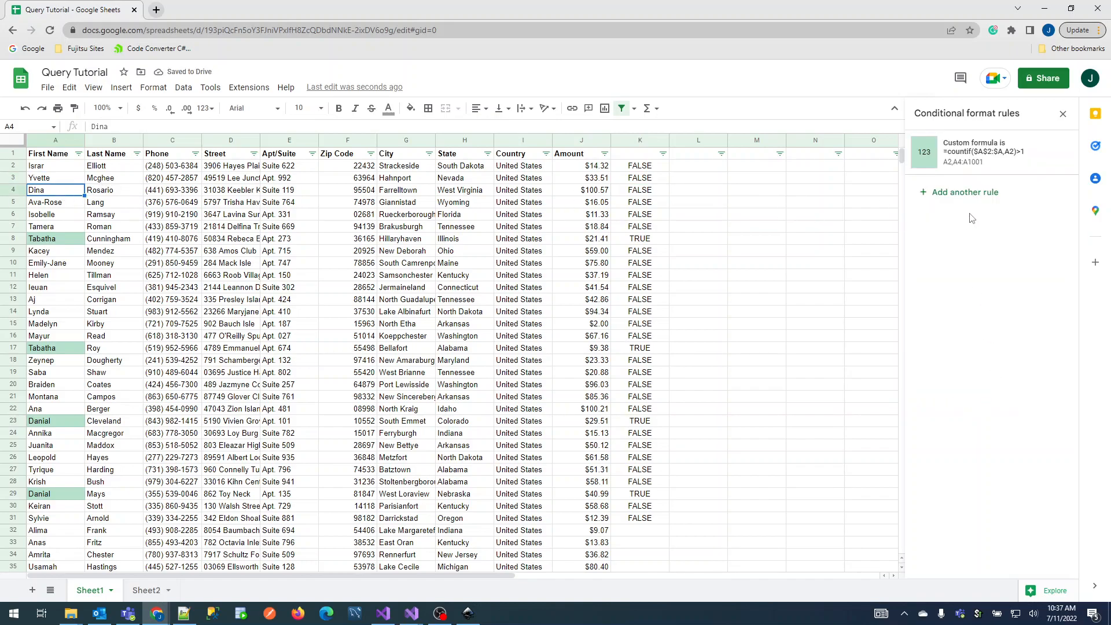
{"action": "left_click", "coordinate": [1061, 156]}
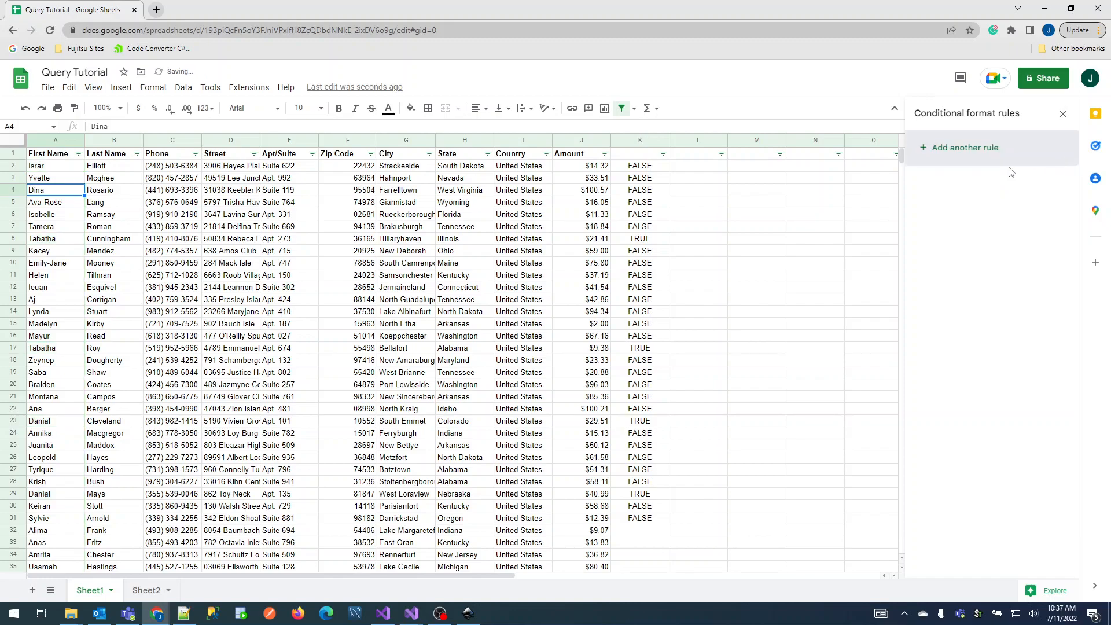
Step: Add a new conditional format rule and apply it to the range A2:A, excluding the header row
{"action": "left_click", "coordinate": [953, 153]}
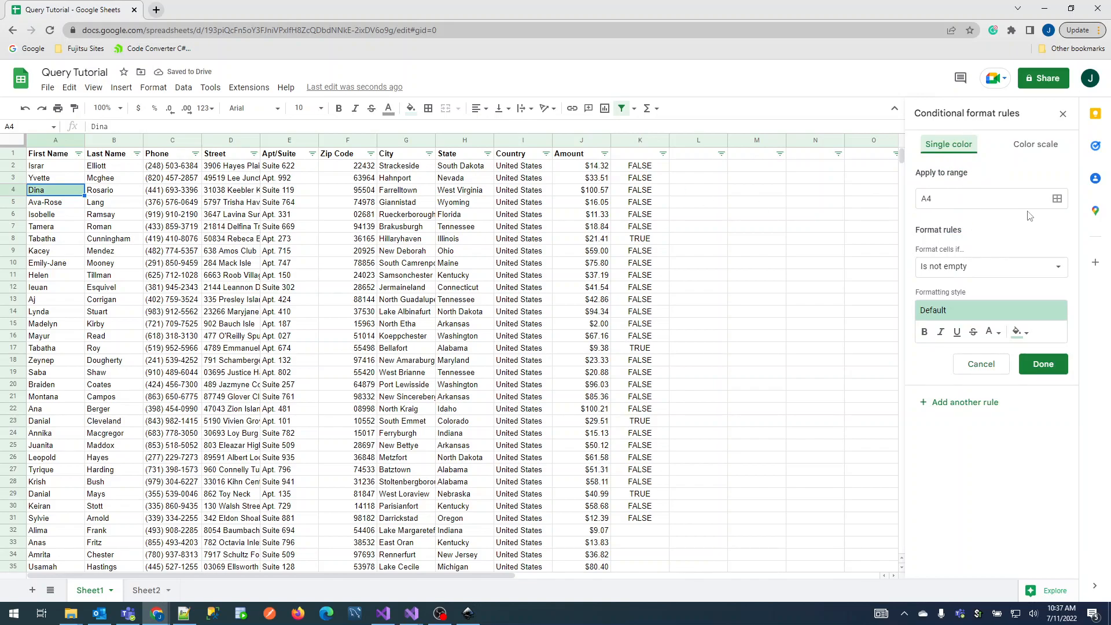
{"action": "left_click", "coordinate": [1059, 201]}
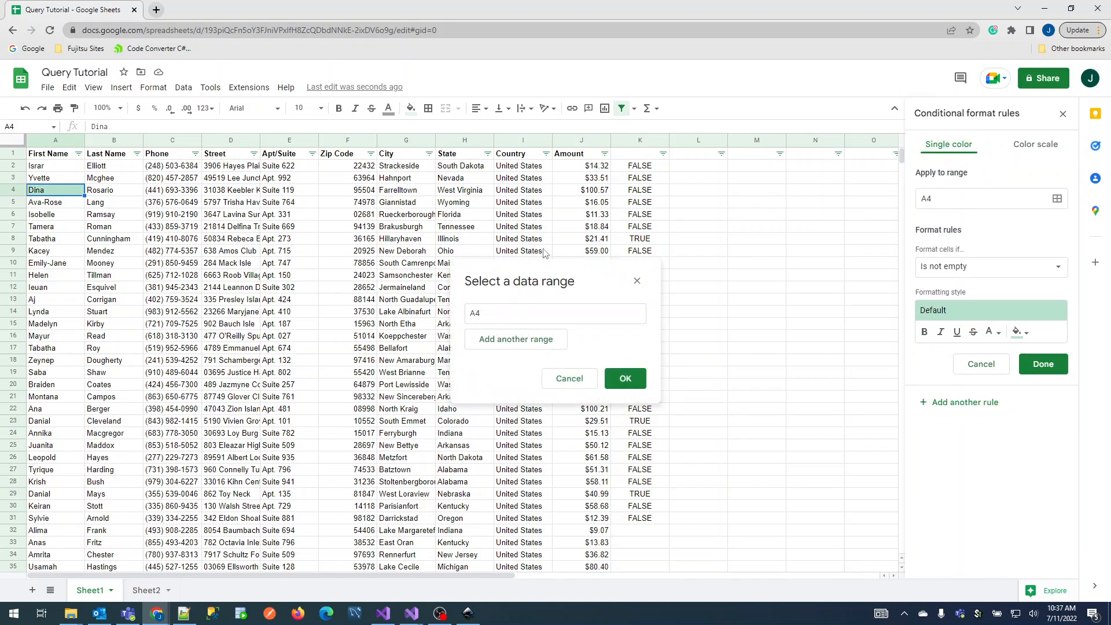
{"action": "left_click", "coordinate": [55, 141]}
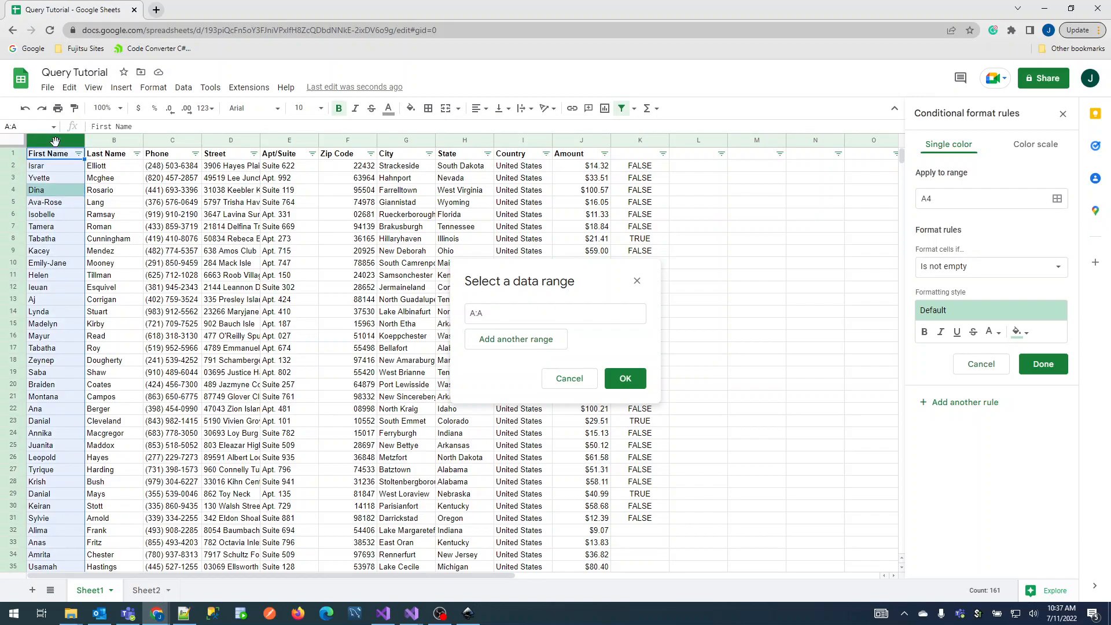
{"action": "left_click", "coordinate": [472, 313]}
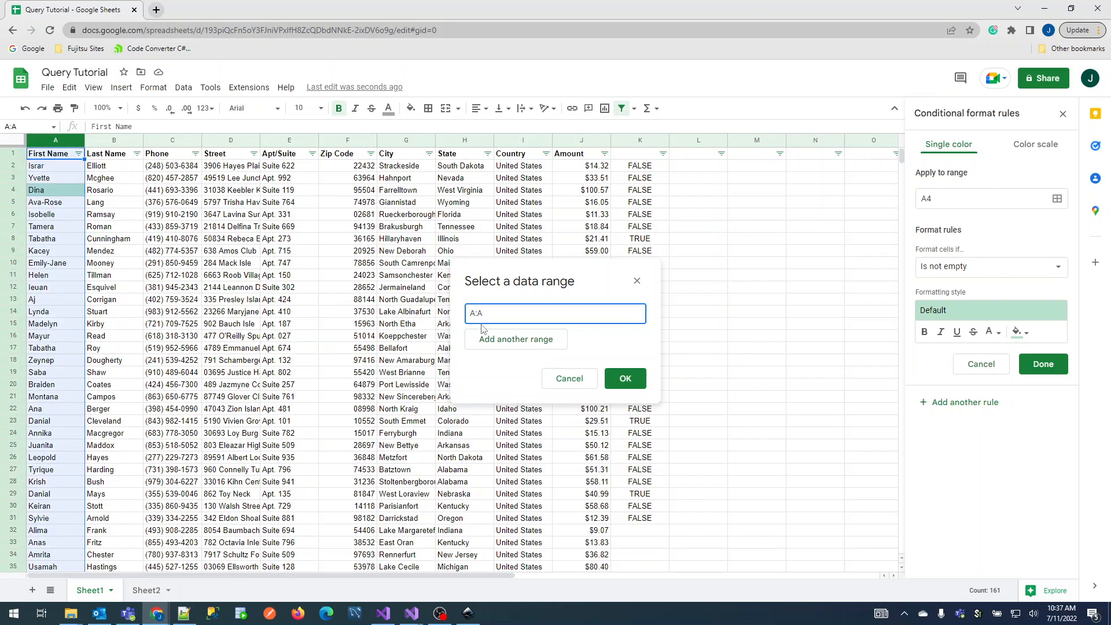
{"action": "type", "text": "2"}
{"action": "left_click", "coordinate": [625, 378]}
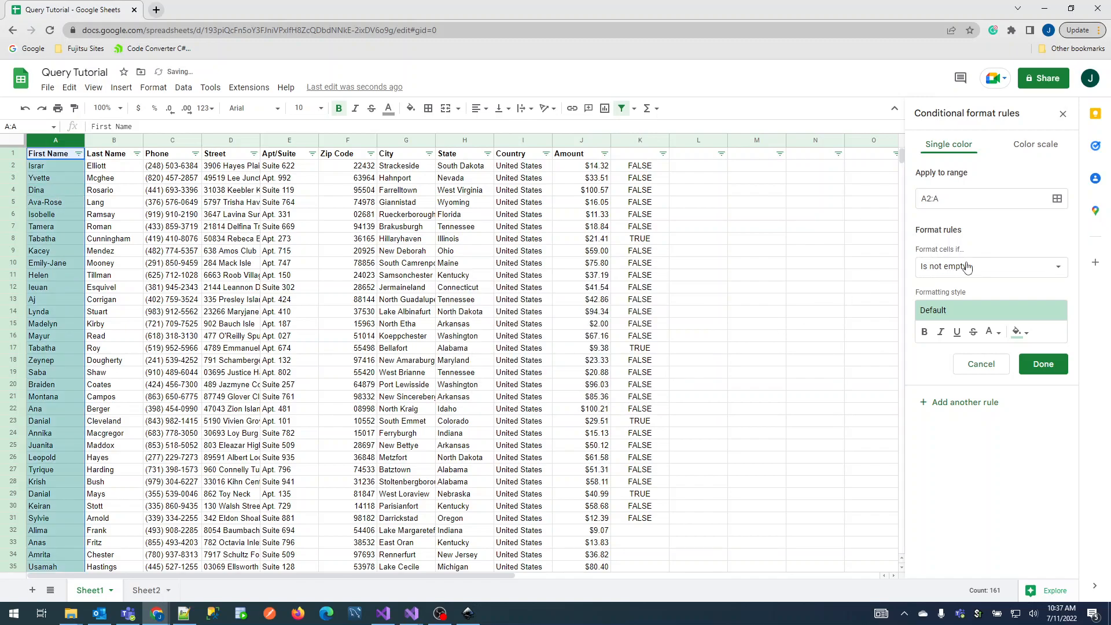
Step: Set the rule's condition to the custom formula =COUNTIF($A$2:$A,A2)>1, copied from K2, and save the rule
{"action": "left_click", "coordinate": [1002, 268]}
{"action": "scroll", "coordinate": [997, 371], "scroll_direction": "down", "scroll_amount": 1}
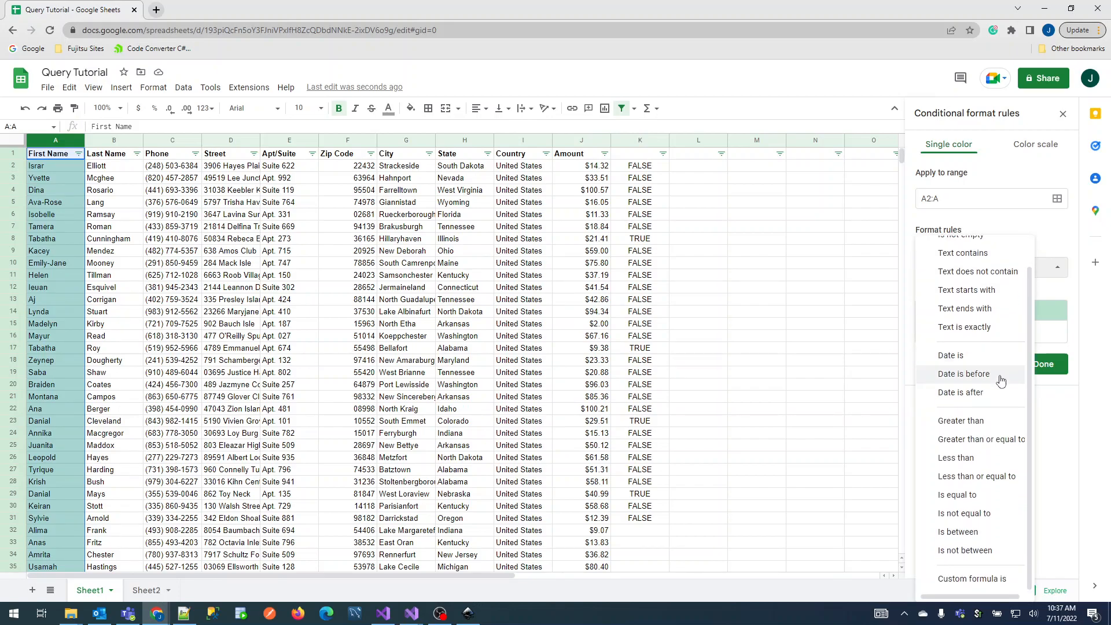
{"action": "left_click", "coordinate": [978, 580]}
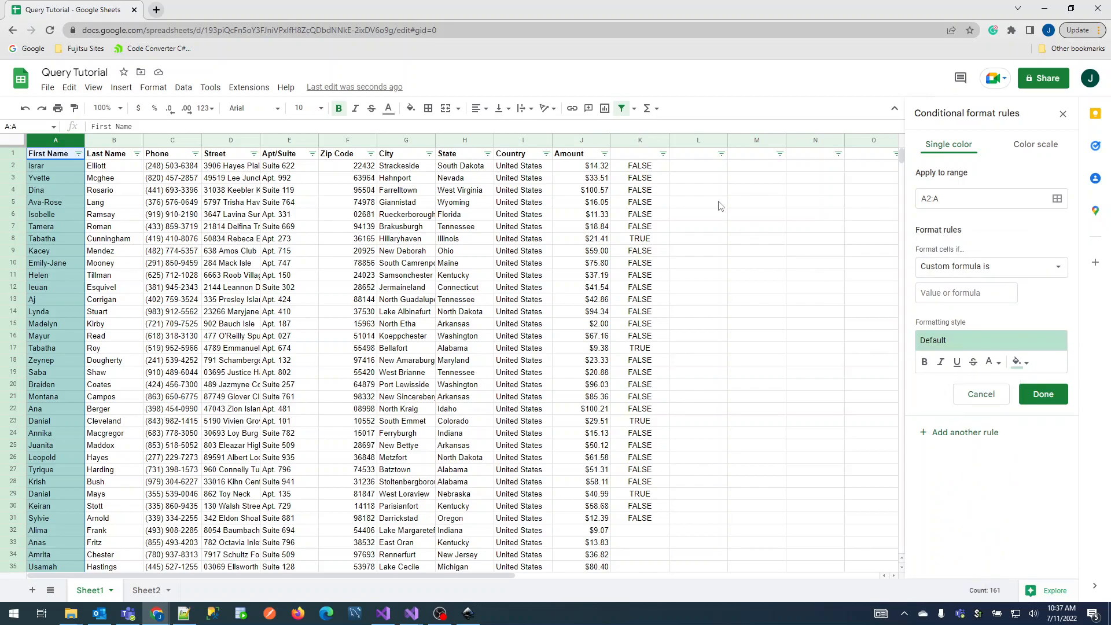
{"action": "left_click", "coordinate": [641, 168]}
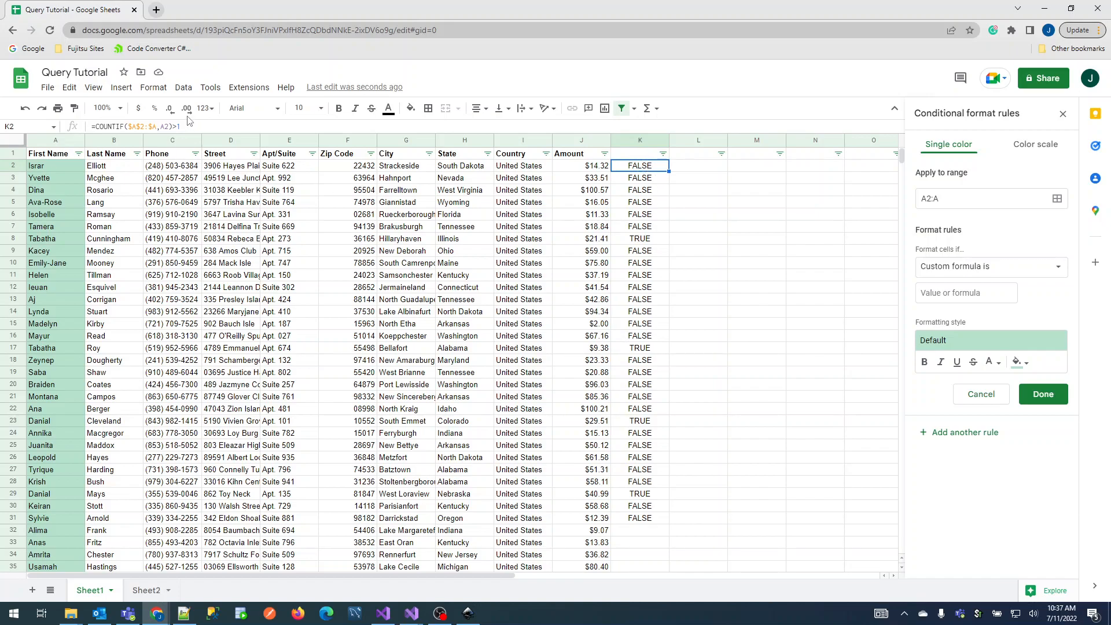
{"action": "left_click_drag", "start_coordinate": [183, 126], "coordinate": [91, 127]}
{"action": "key", "text": "ctrl+c"}
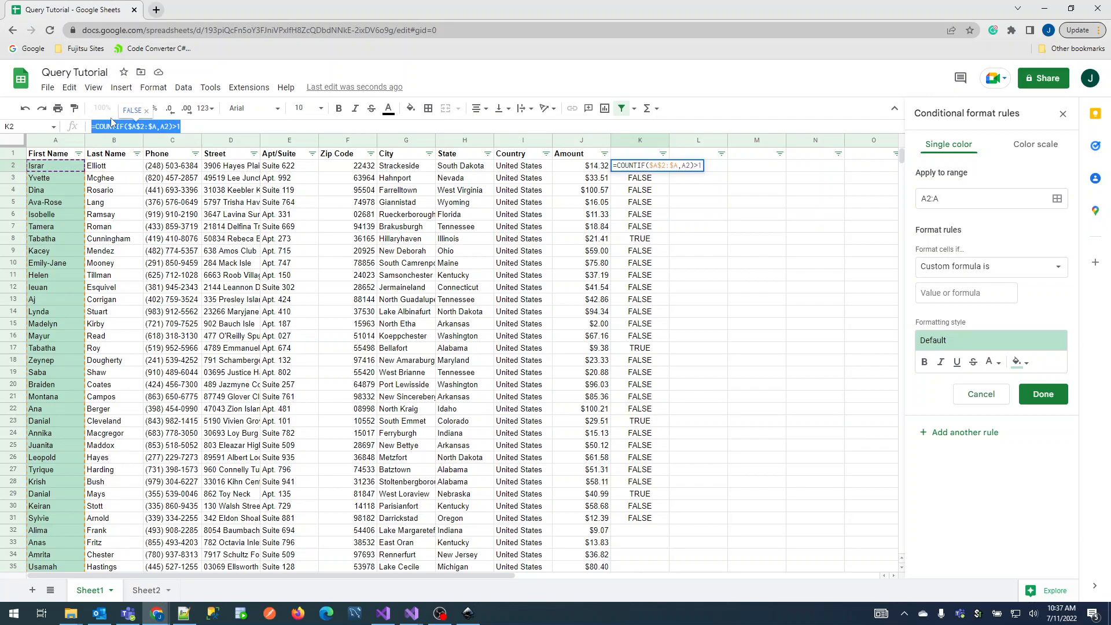
{"action": "left_click", "coordinate": [944, 291]}
{"action": "key", "text": "ctrl+v"}
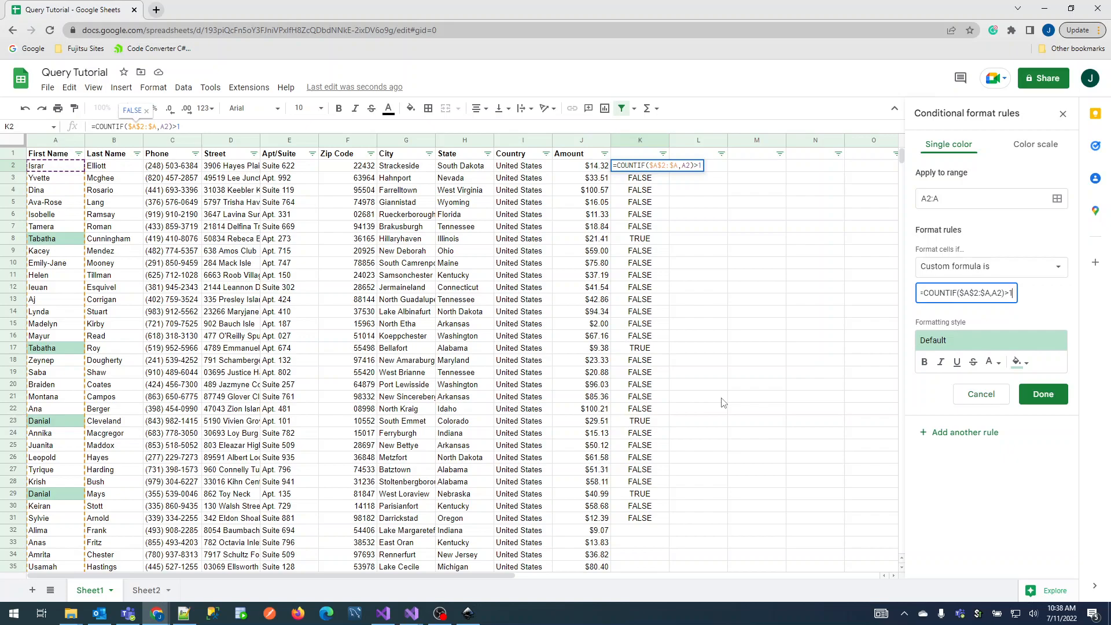
{"action": "left_click", "coordinate": [1048, 396]}
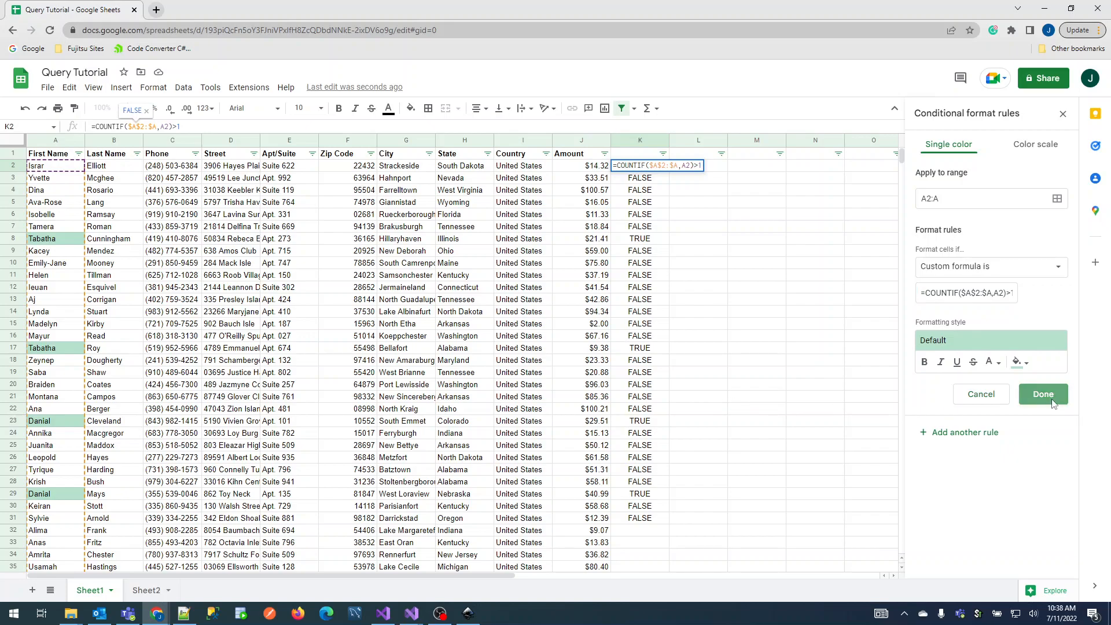
Step: Clear the duplicate test formulas from K2:K32
{"action": "left_click", "coordinate": [675, 236]}
{"action": "left_click_drag", "start_coordinate": [639, 164], "coordinate": [624, 536]}
{"action": "key", "text": "Delete"}
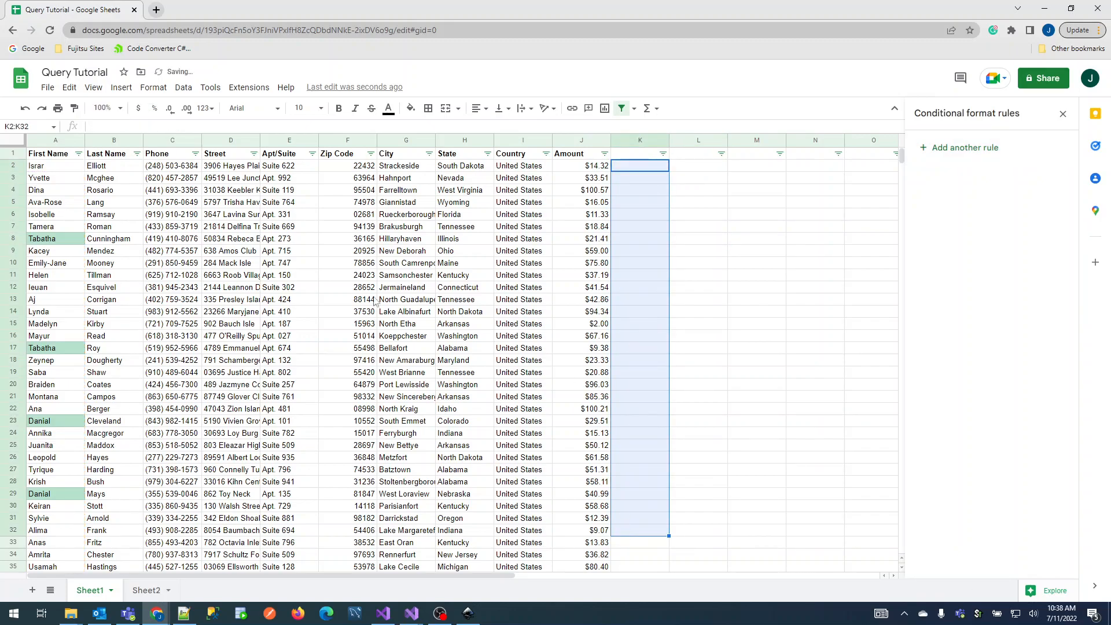
Step: Reopen the First Name column's rule, change its formula to =COUNTIF($A$2:$A,A2)>2 and check which names are highlighted down the column
{"action": "left_click_drag", "start_coordinate": [60, 206], "coordinate": [59, 215]}
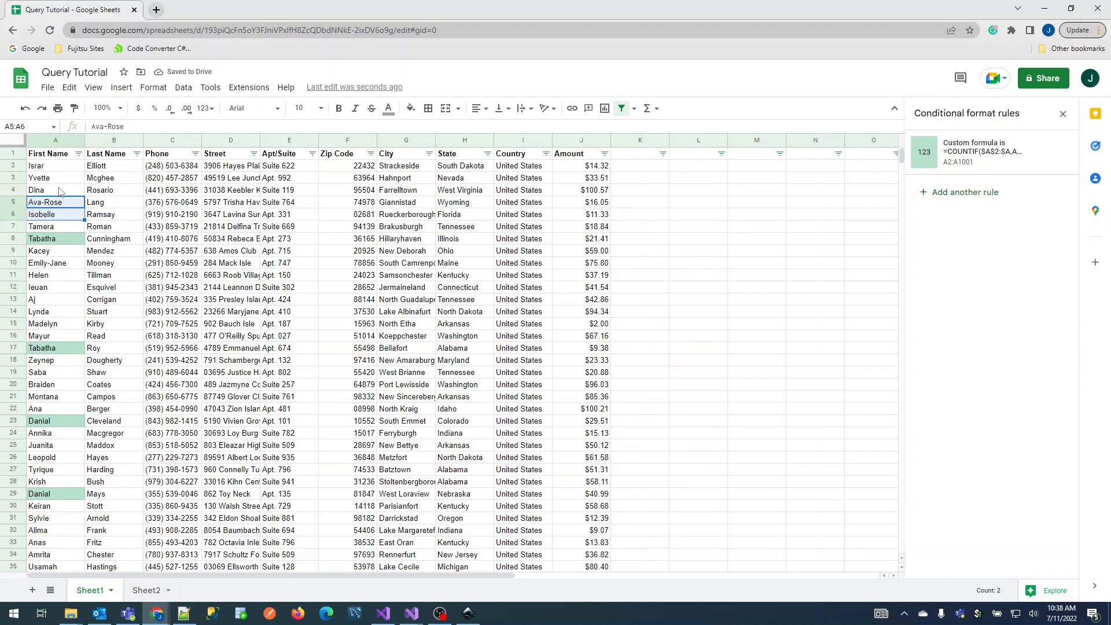
{"action": "left_click", "coordinate": [61, 192]}
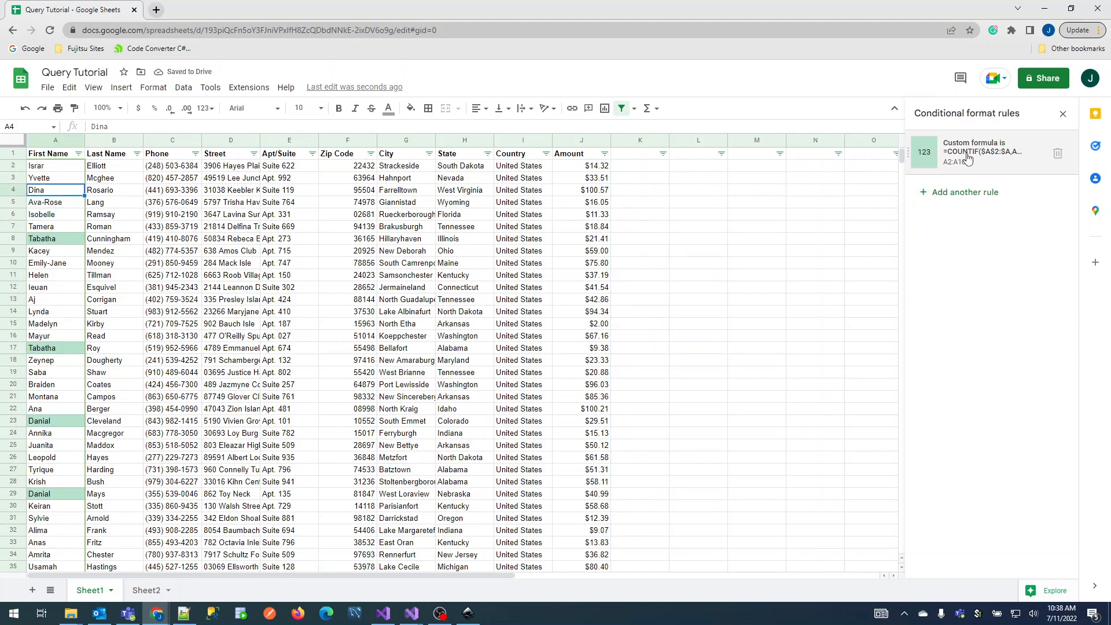
{"action": "left_click", "coordinate": [987, 160]}
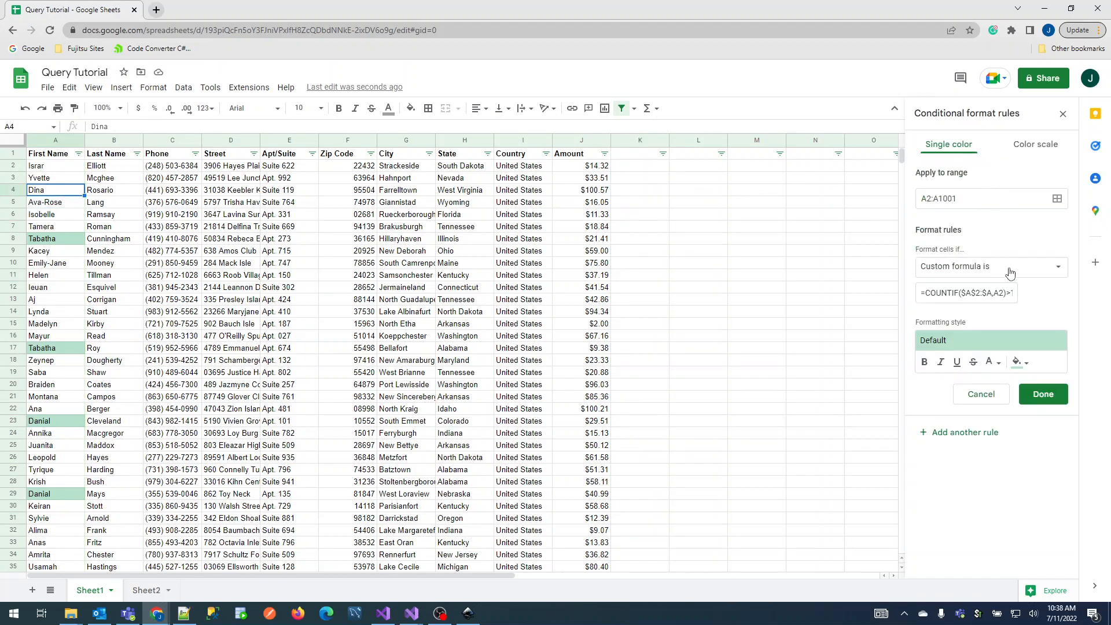
{"action": "left_click", "coordinate": [984, 296]}
{"action": "left_click", "coordinate": [1006, 292]}
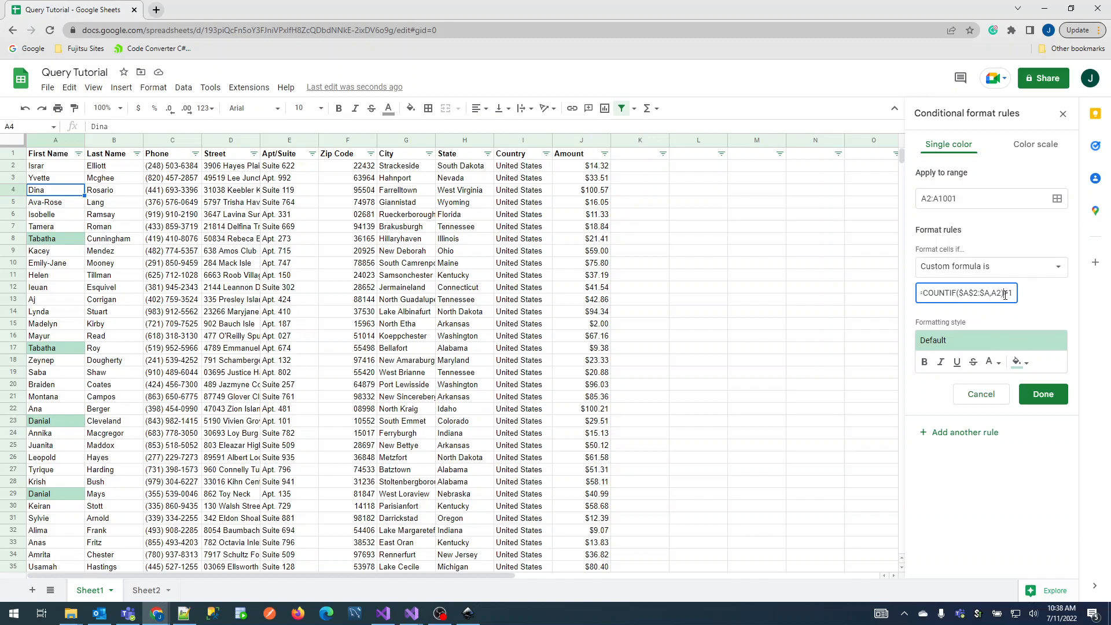
{"action": "left_click_drag", "start_coordinate": [1010, 294], "coordinate": [1017, 293]}
{"action": "key", "text": "BackSpace"}
{"action": "type", "text": "2"}
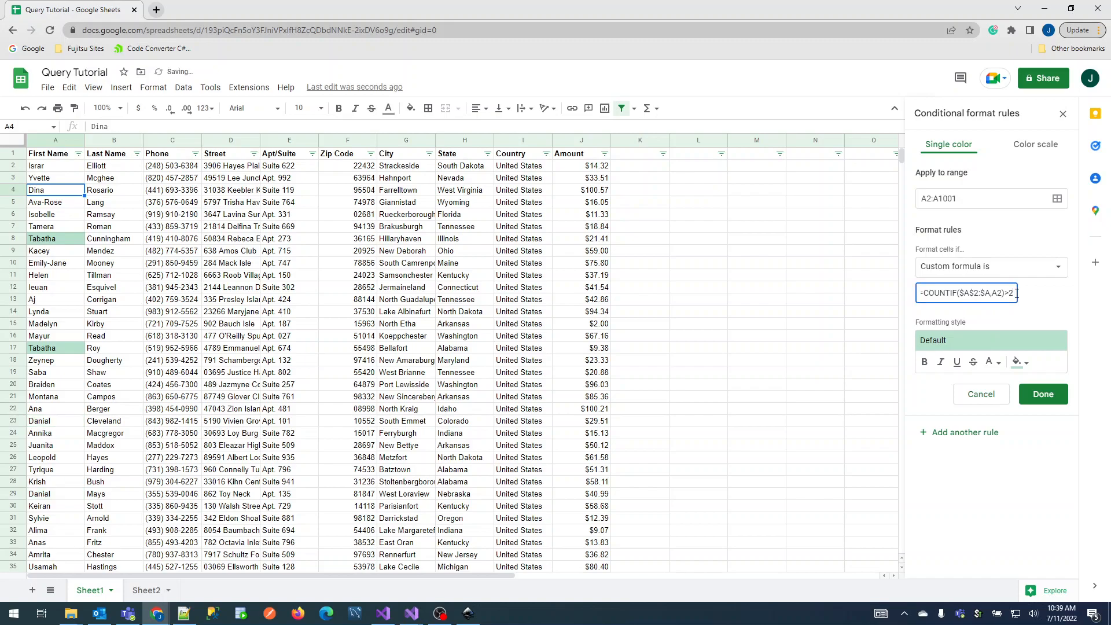
{"action": "left_click", "coordinate": [1025, 299]}
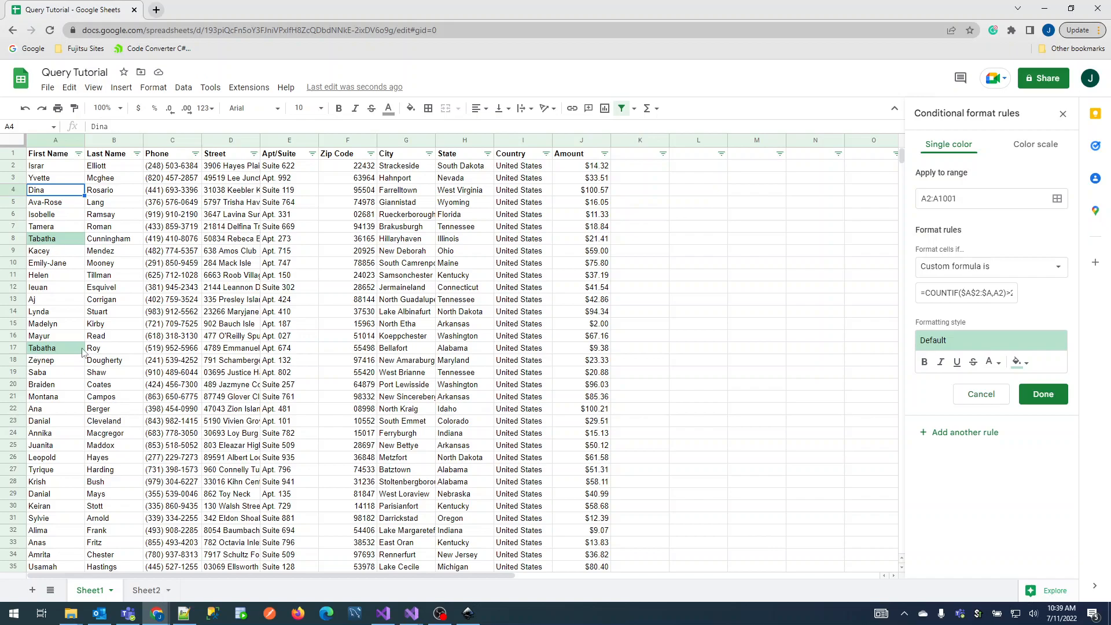
{"action": "scroll", "coordinate": [83, 351], "scroll_direction": "down", "scroll_amount": 11}
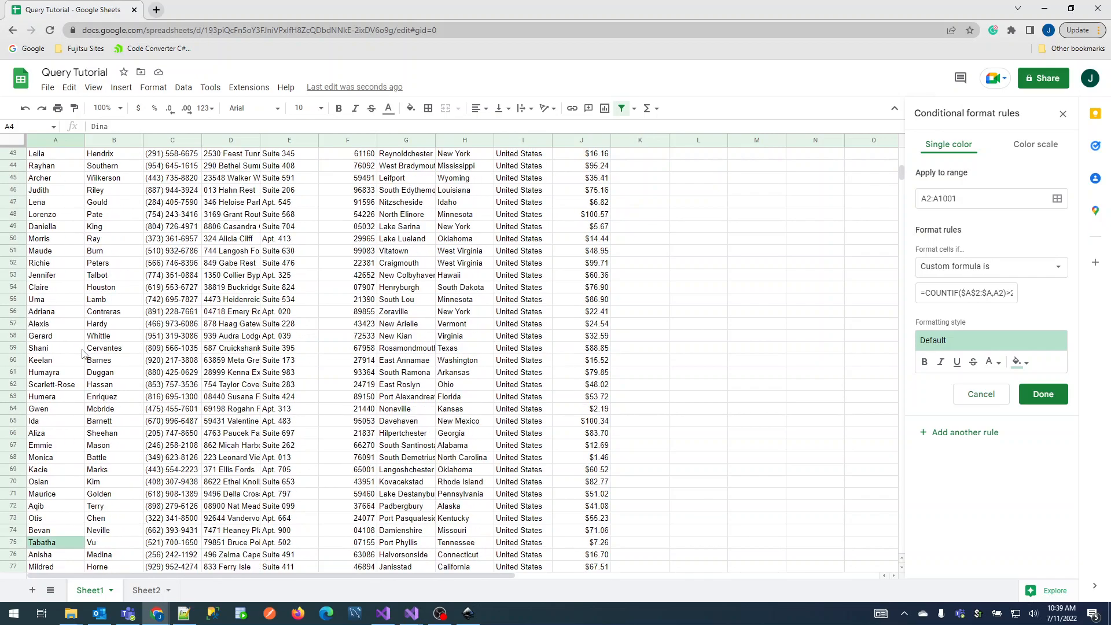
{"action": "scroll", "coordinate": [73, 364], "scroll_direction": "up", "scroll_amount": 5}
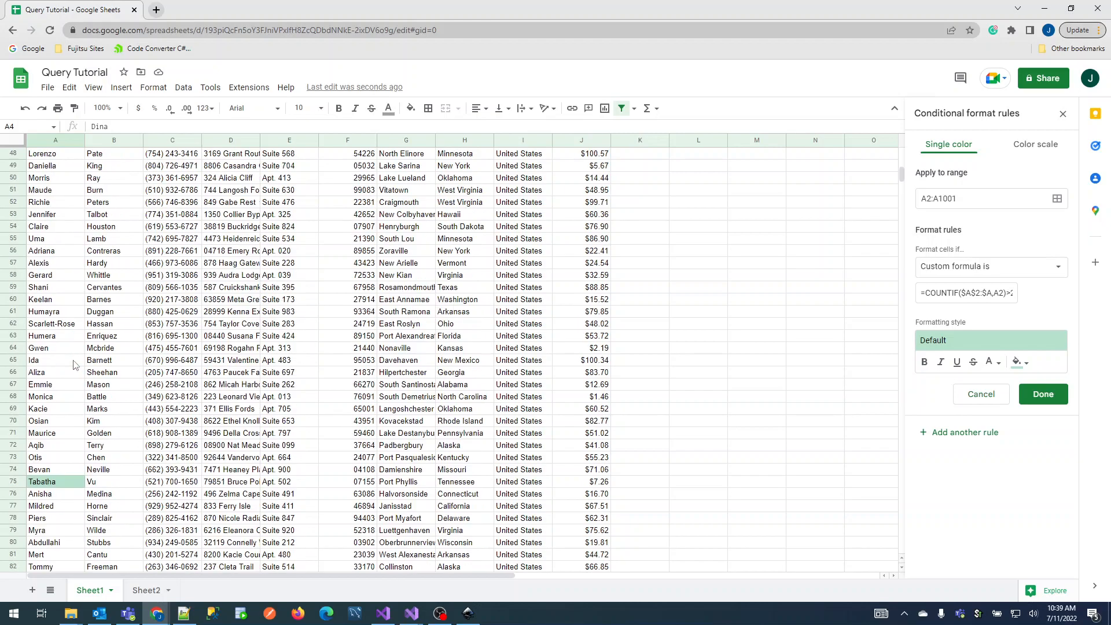
{"action": "scroll", "coordinate": [73, 365], "scroll_direction": "up", "scroll_amount": 7}
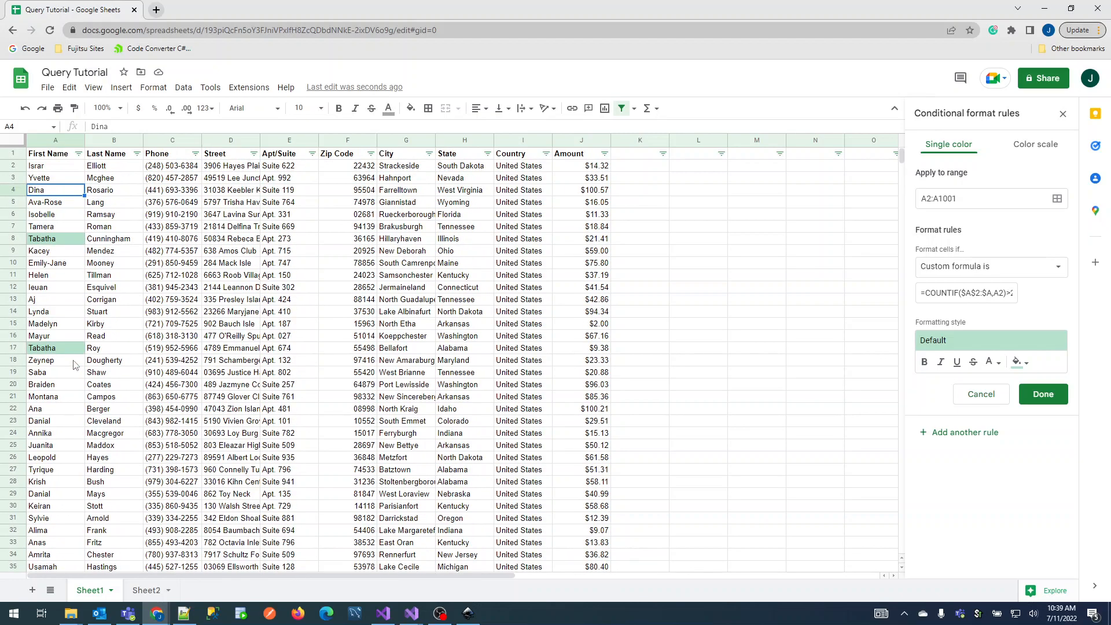